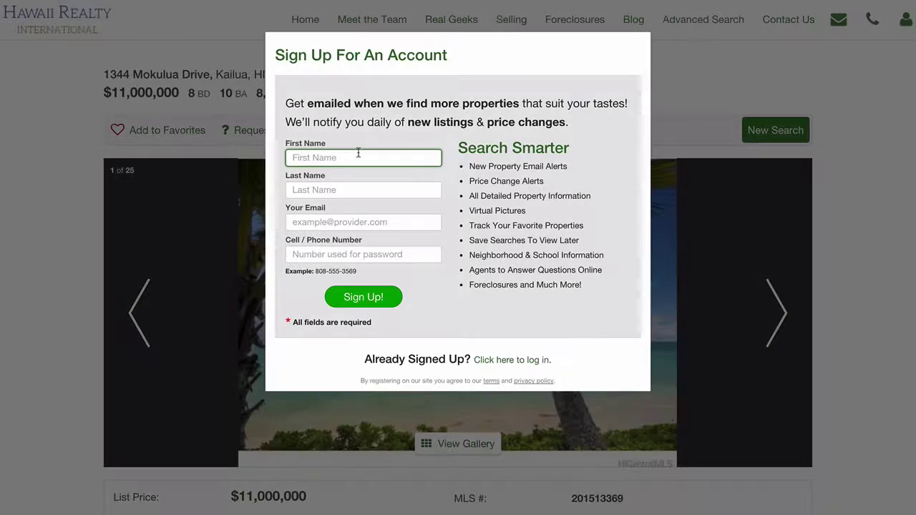
Step: Enter a test lead's first and last name in the Sign Up For An Account form
{"action": "key", "text": "Tab"}
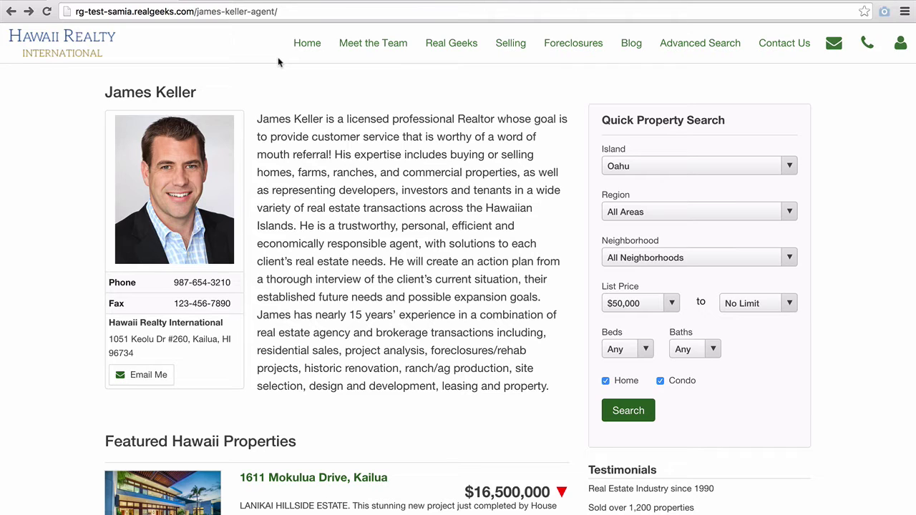
Step: Go to Wikipedia and read the Kailua, Honolulu County, Hawaii article
{"action": "left_click", "coordinate": [290, 6]}
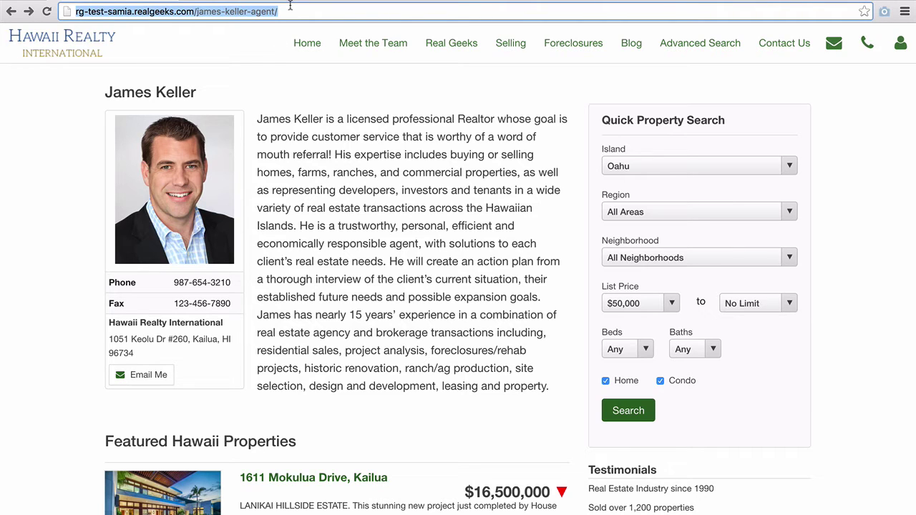
{"action": "type", "text": "wikipedi"}
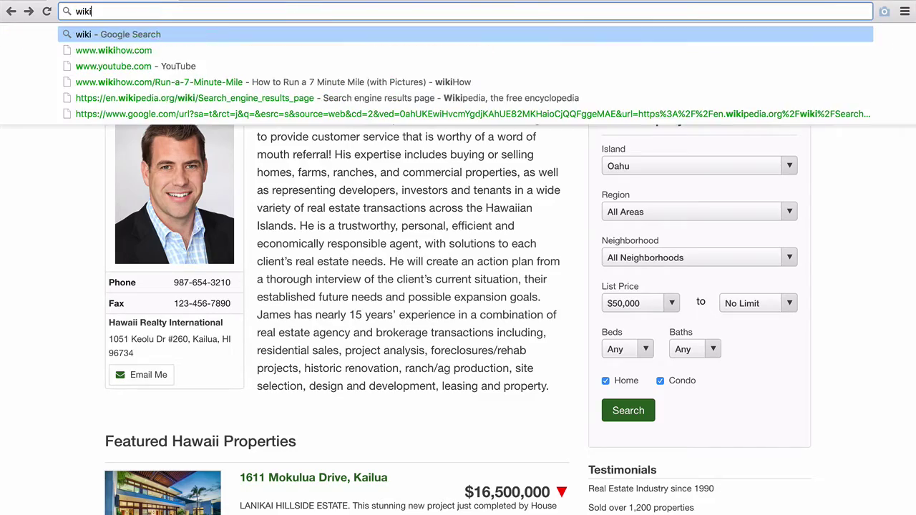
{"action": "type", "text": "a.org/wiki/Lanikai_Beach"}
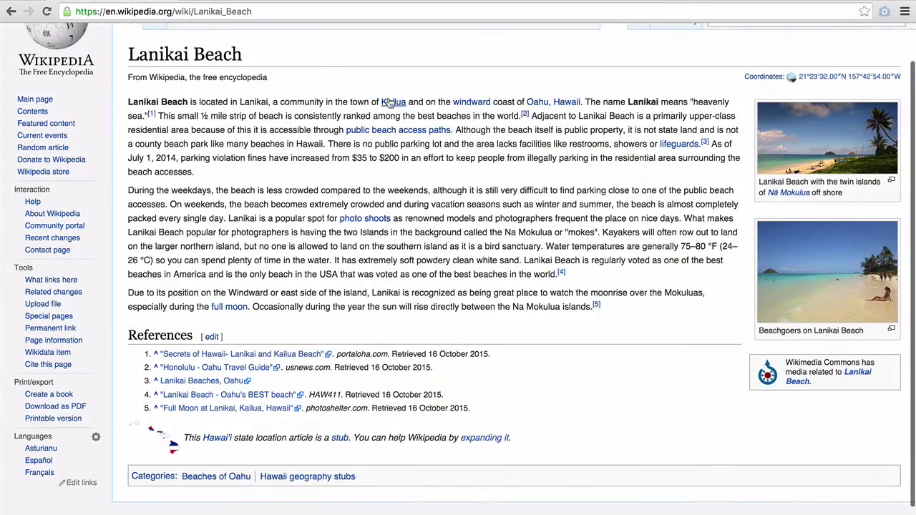
{"action": "left_click", "coordinate": [390, 102]}
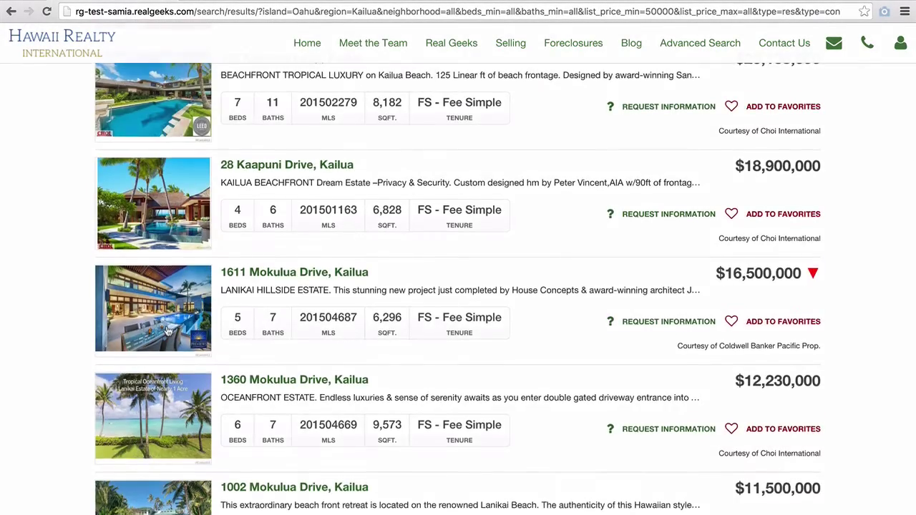
{"action": "scroll", "coordinate": [167, 329], "scroll_direction": "down", "scroll_amount": 6}
{"action": "scroll", "coordinate": [166, 329], "scroll_direction": "down", "scroll_amount": 3}
{"action": "left_click", "coordinate": [163, 423]}
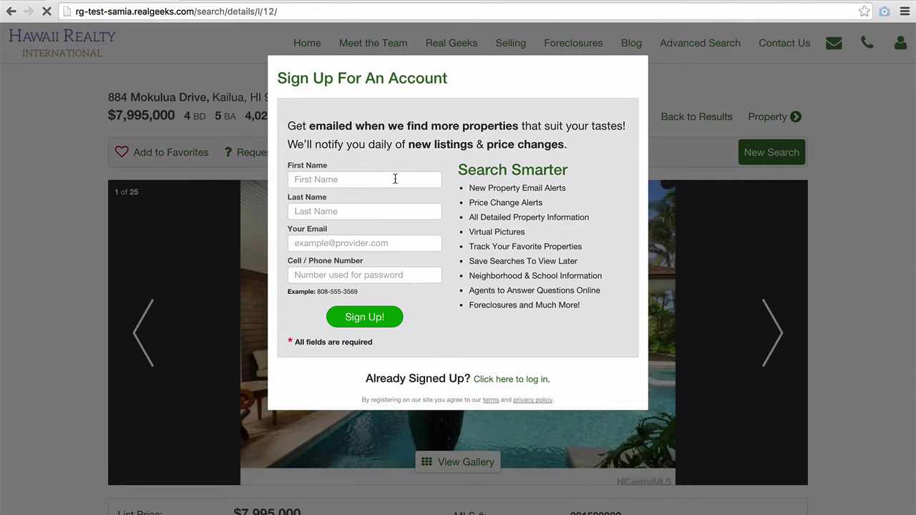
{"action": "left_click", "coordinate": [395, 179]}
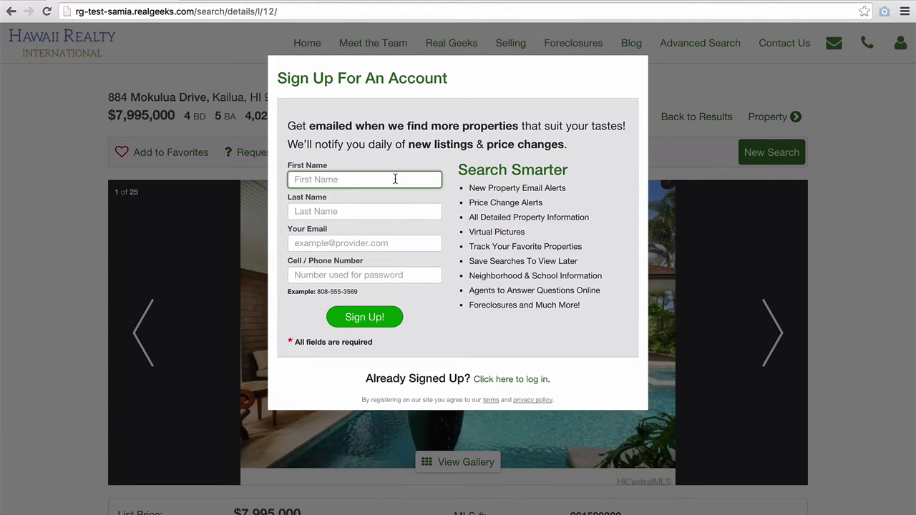
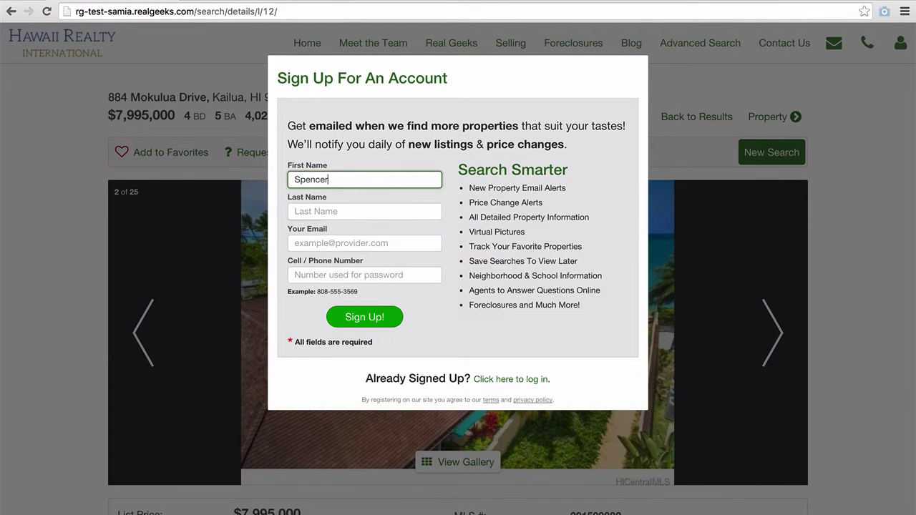
{"action": "key", "text": "Tab"}
{"action": "key", "text": "BackSpace"}
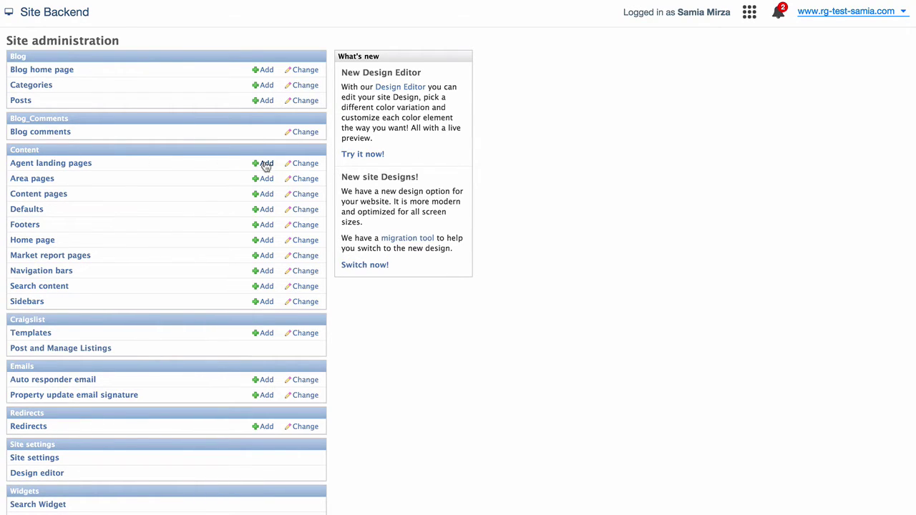
Step: Open Content > Agent landing pages to list the six existing pages
{"action": "left_click", "coordinate": [63, 163]}
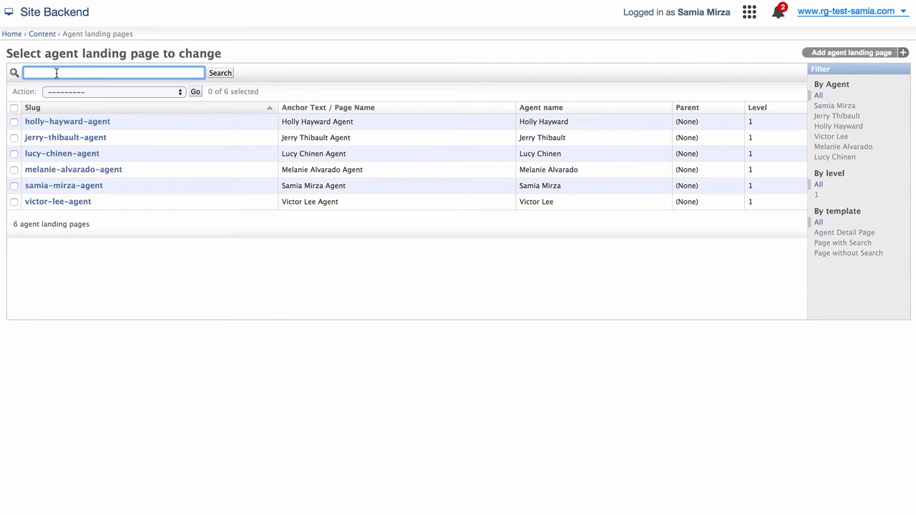
{"action": "type", "text": "m"}
{"action": "key", "text": "BackSpace"}
{"action": "type", "text": "Melanie"}
{"action": "left_click", "coordinate": [220, 74]}
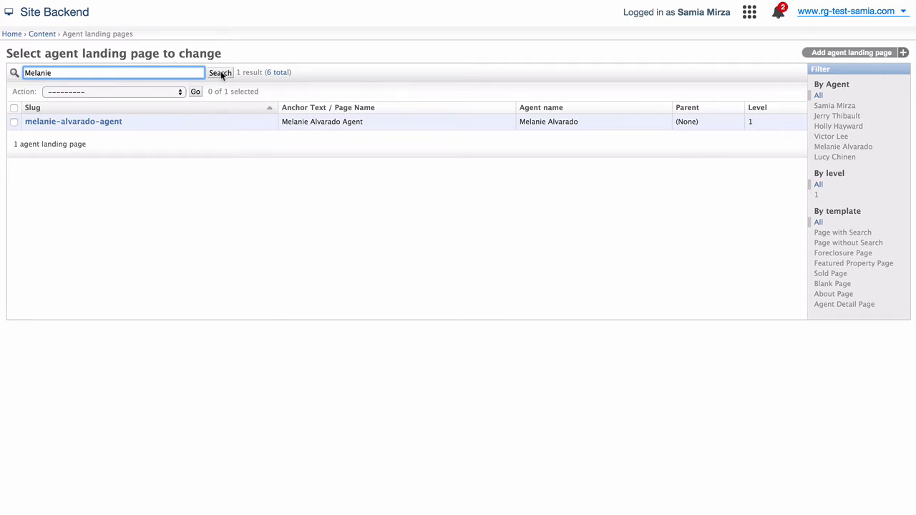
{"action": "left_click", "coordinate": [13, 121]}
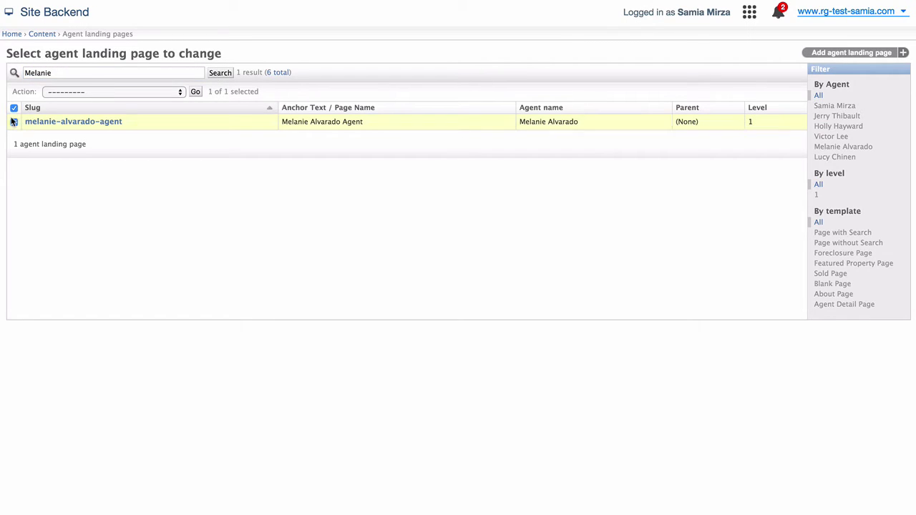
{"action": "left_click", "coordinate": [58, 95]}
{"action": "left_click", "coordinate": [66, 99]}
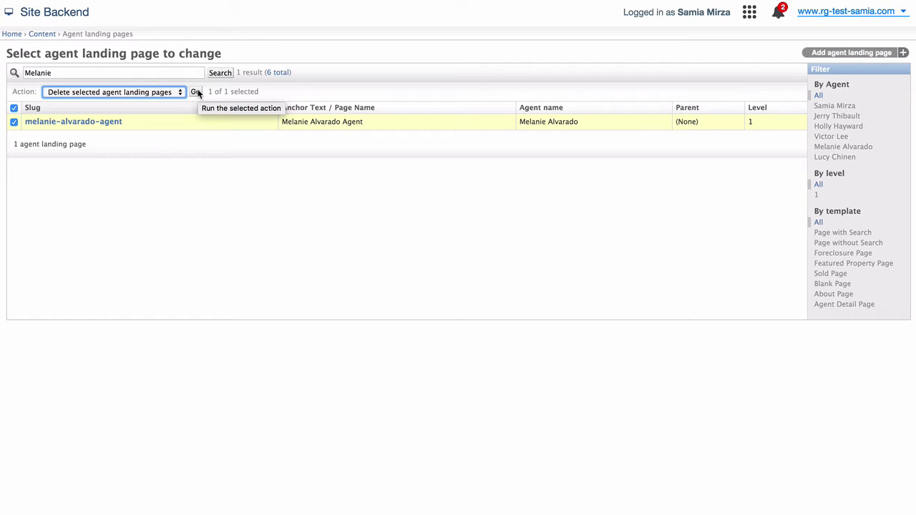
{"action": "left_click", "coordinate": [160, 92]}
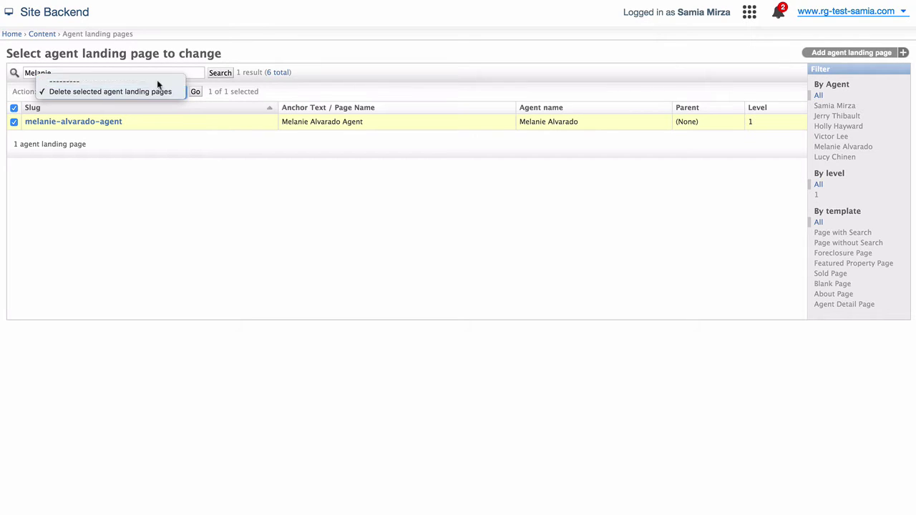
{"action": "left_click", "coordinate": [154, 78]}
{"action": "double_click", "coordinate": [143, 71]}
{"action": "key", "text": "BackSpace"}
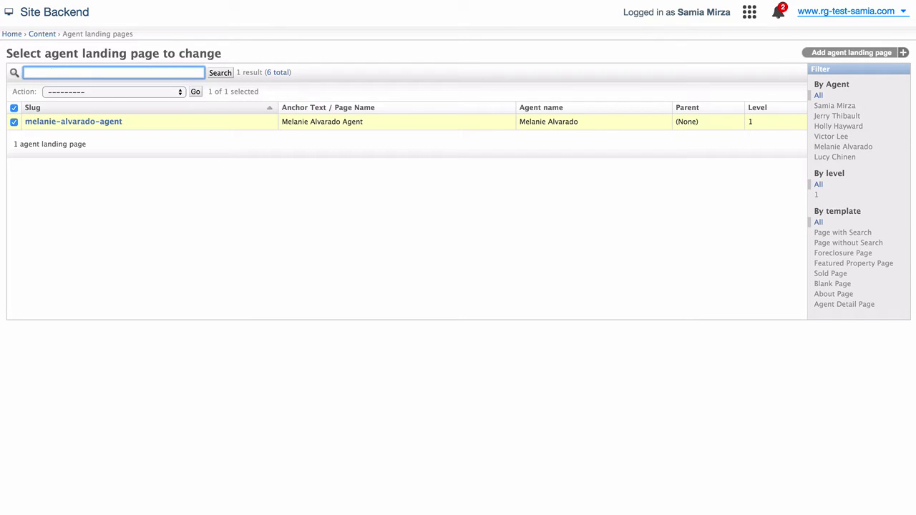
{"action": "key", "text": "Return"}
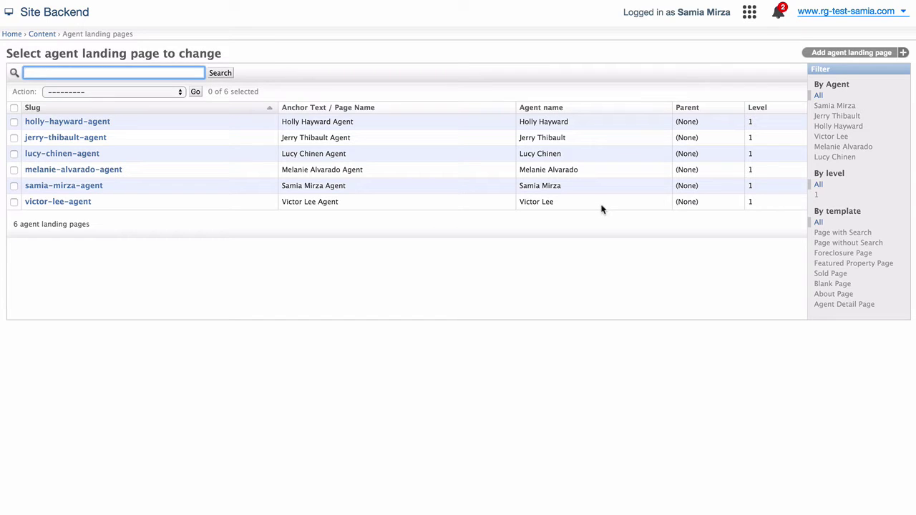
Step: Start a new agent landing page, leaving the Parent page unset
{"action": "left_click", "coordinate": [401, 83]}
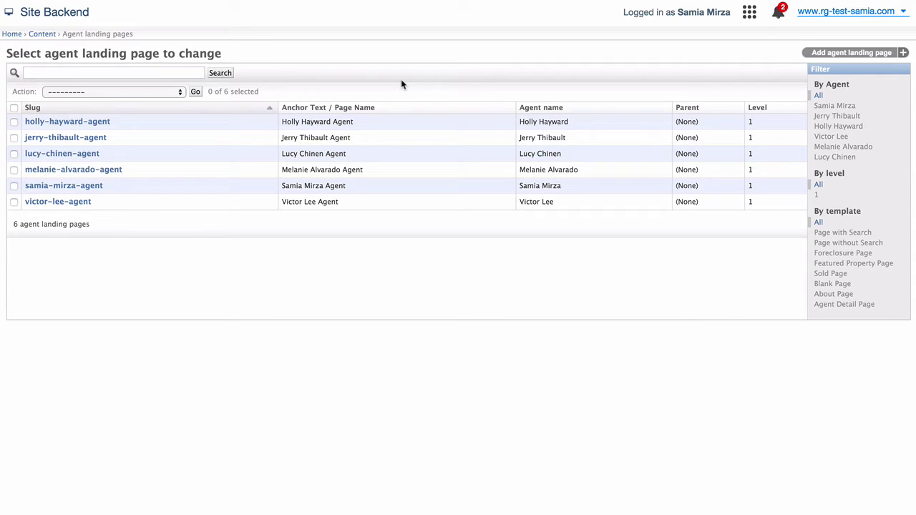
{"action": "left_click", "coordinate": [874, 53]}
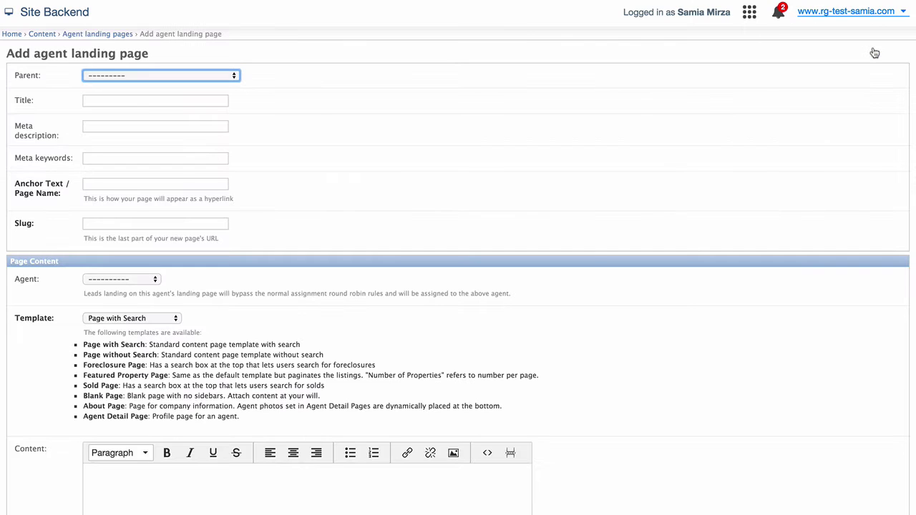
{"action": "left_click", "coordinate": [225, 74]}
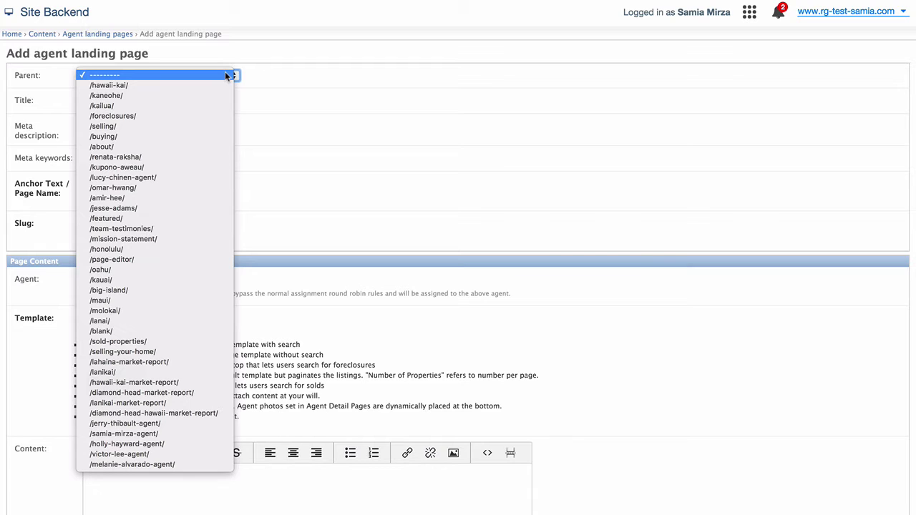
{"action": "left_click", "coordinate": [226, 76]}
{"action": "left_click", "coordinate": [213, 100]}
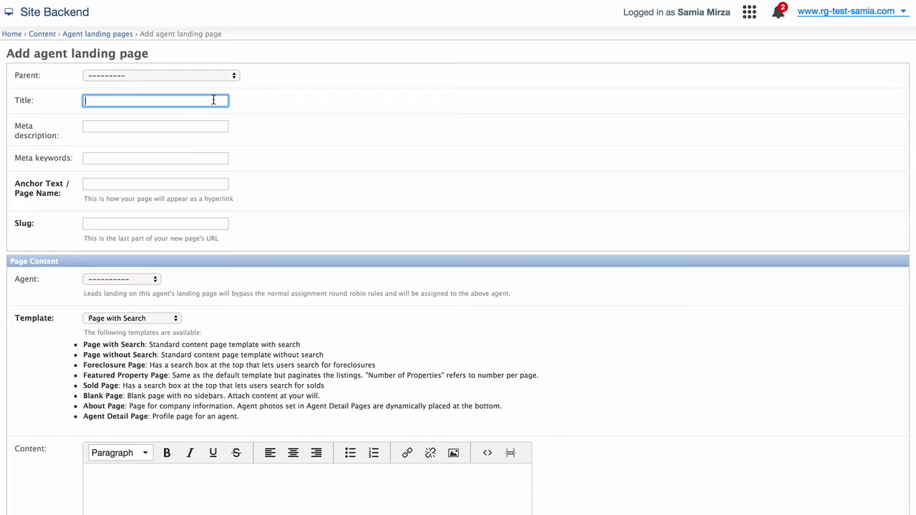
Step: Title the page 'Hawaii Realty International' with the agent's name and describe searching all Oahu listings
{"action": "type", "text": "Hawaii"}
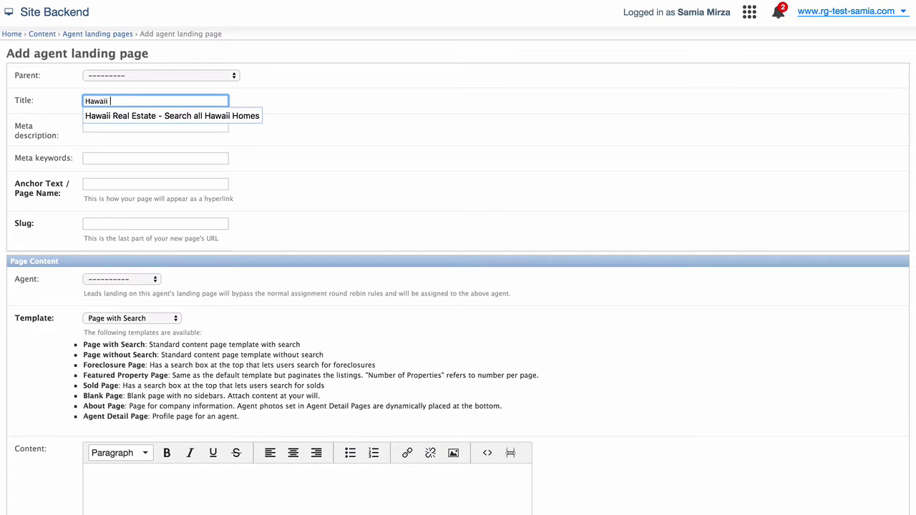
{"action": "type", "text": "Realty International "}
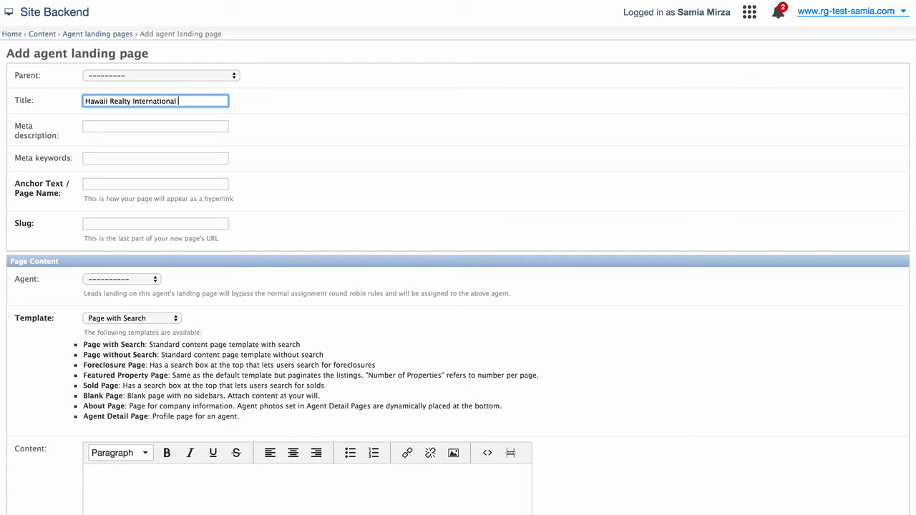
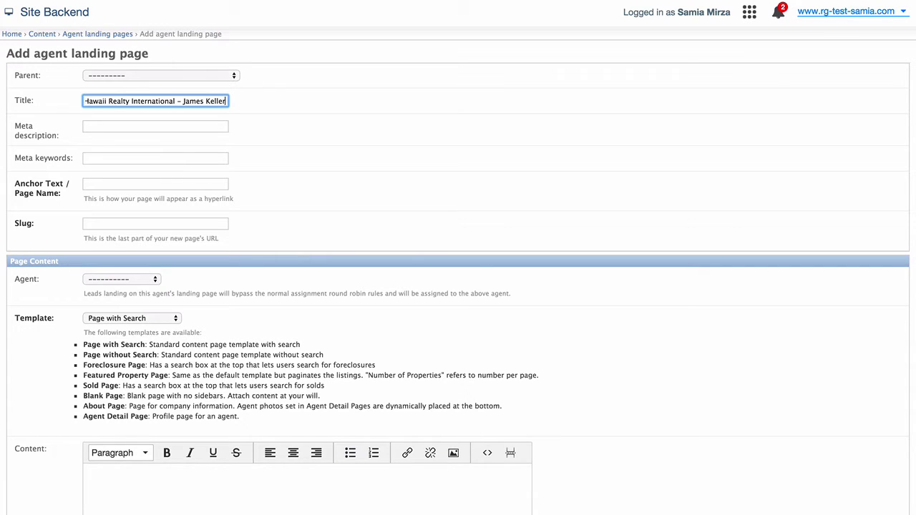
{"action": "left_click", "coordinate": [155, 126]}
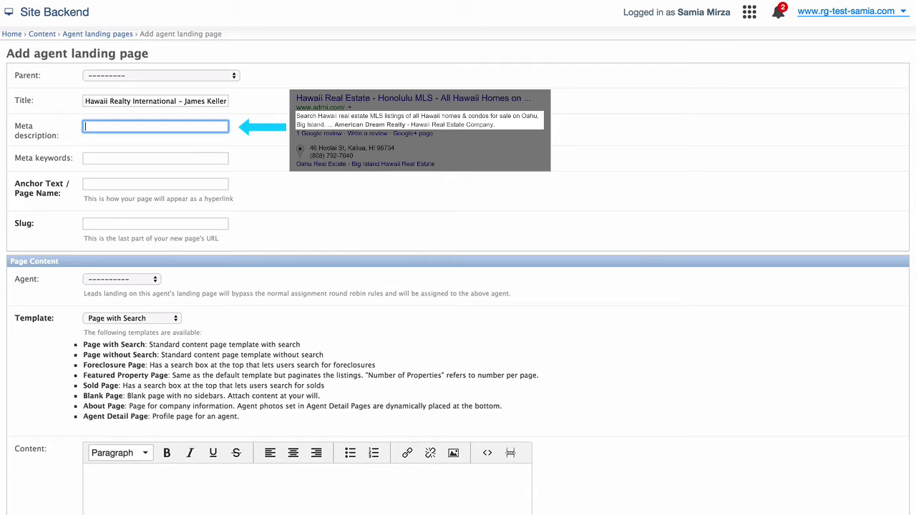
{"action": "type", "text": "Work closely w"}
{"action": "type", "text": "ch all Oahu r"}
{"action": "type", "text": "eal estat"}
{"action": "type", "text": "e listings on the"}
{"action": "type", "text": " island through a fast and"}
{"action": "type", "text": " easy MLS dat"}
{"action": "type", "text": "abase"}
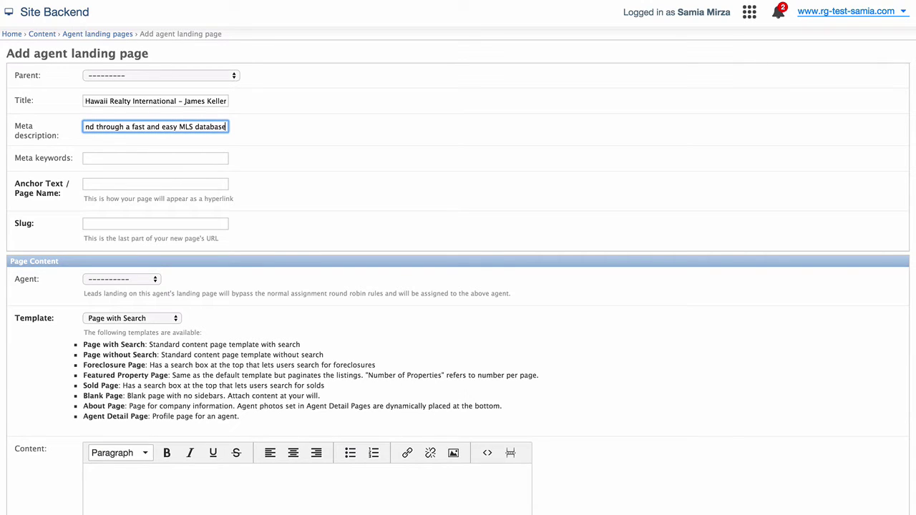
Step: Enter meta keywords: real estate, hawaii, agent, oahu, honolulu, mls, condos, homes, and the agent's name
{"action": "left_click", "coordinate": [84, 158]}
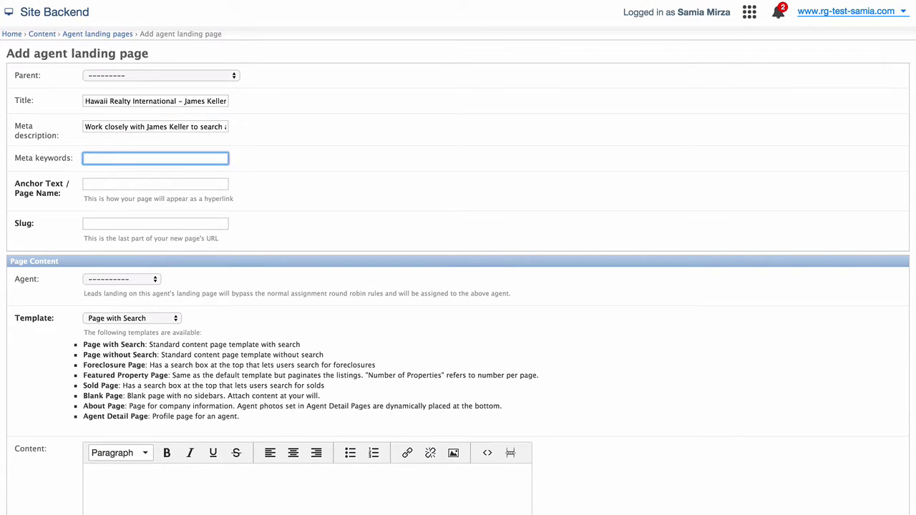
{"action": "type", "text": "real estate"}
{"action": "type", "text": ", hawaii"}
{"action": "type", "text": ", agent"}
{"action": "type", "text": ", oahu, honolu"}
{"action": "type", "text": "lu, mls"}
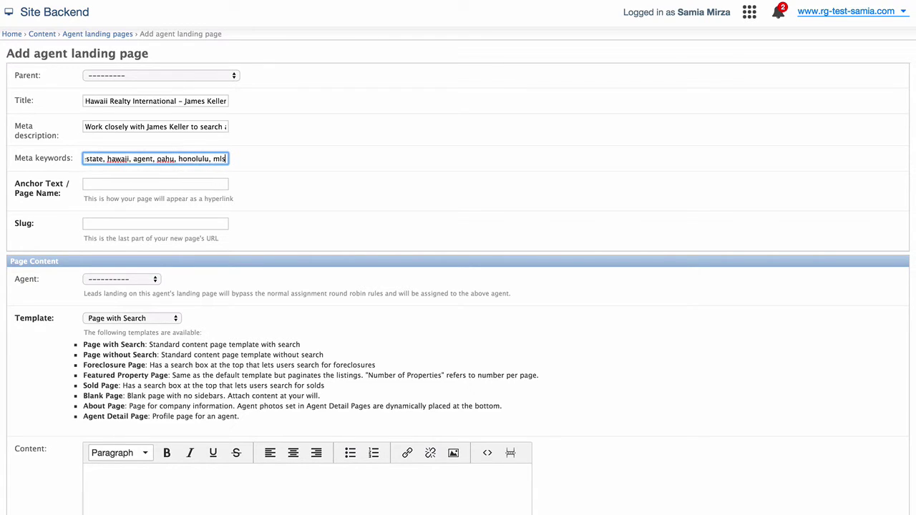
{"action": "type", "text": ", condos"}
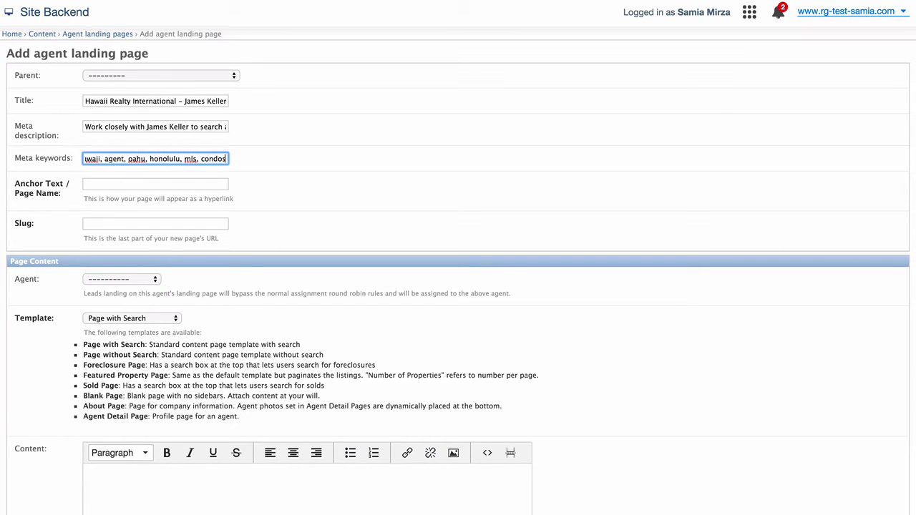
{"action": "type", "text": ", ho"}
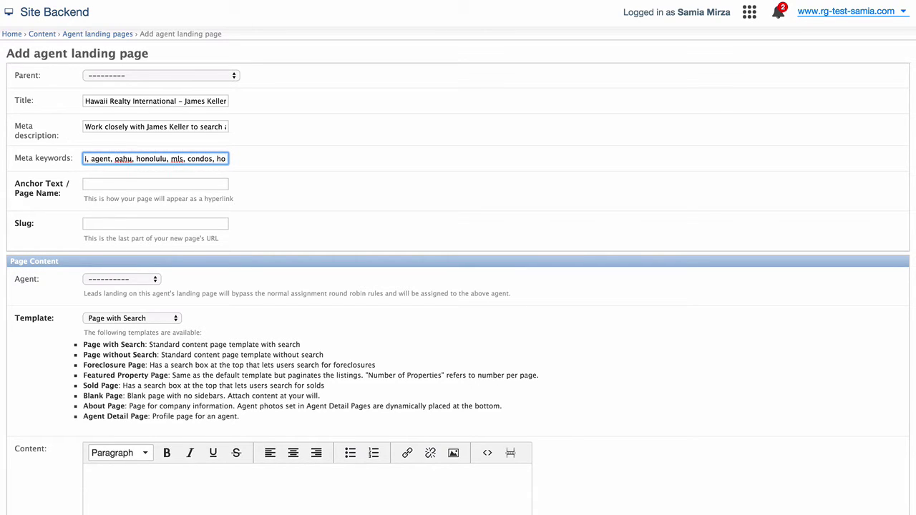
{"action": "type", "text": "mes, agent"}
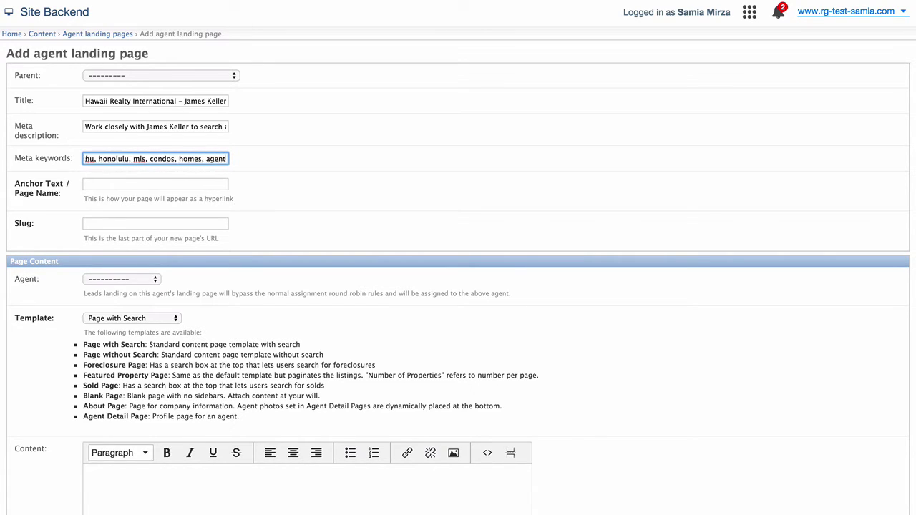
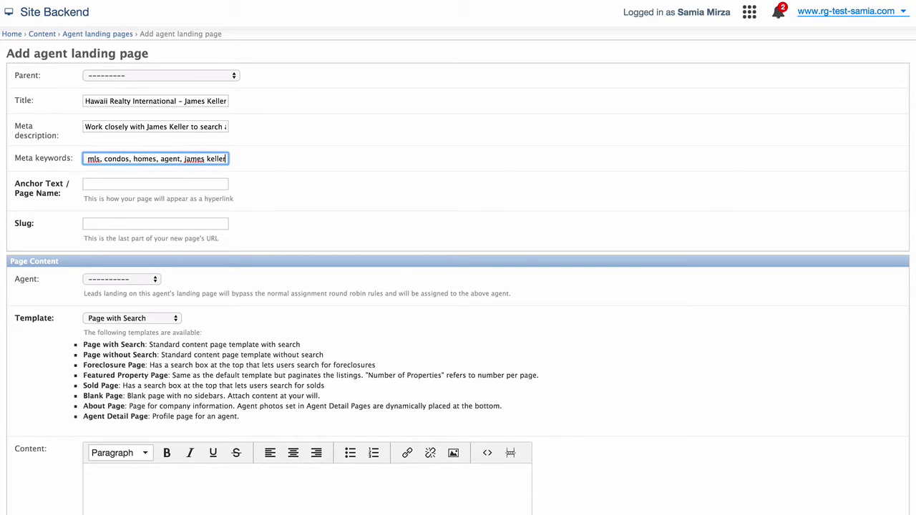
{"action": "left_click", "coordinate": [155, 184]}
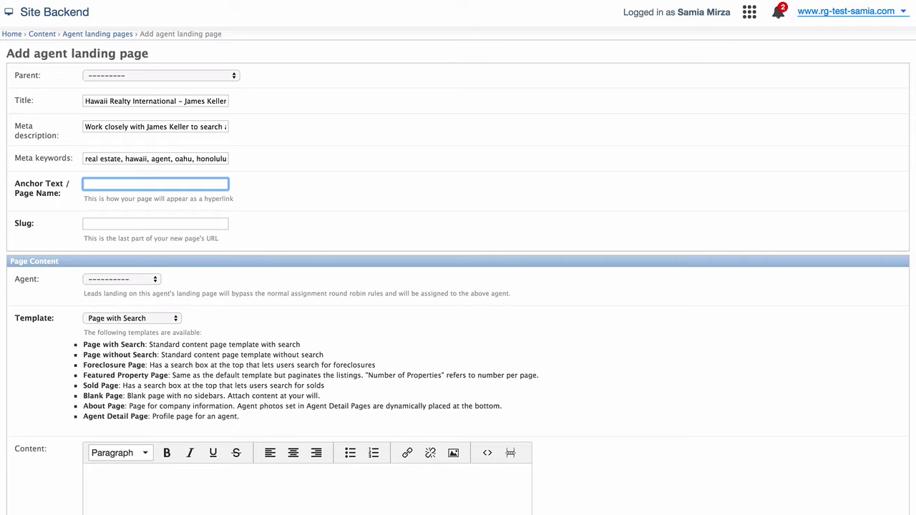
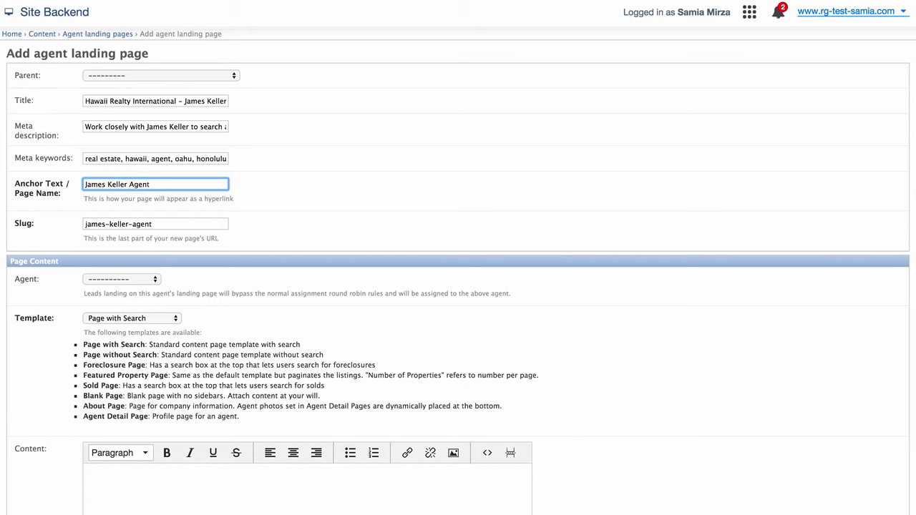
Step: Set the anchor text to the agent's name plus 'Agent', keeping the auto-generated slug, and browse the Agent list
{"action": "key", "text": "Tab"}
{"action": "left_click", "coordinate": [153, 224]}
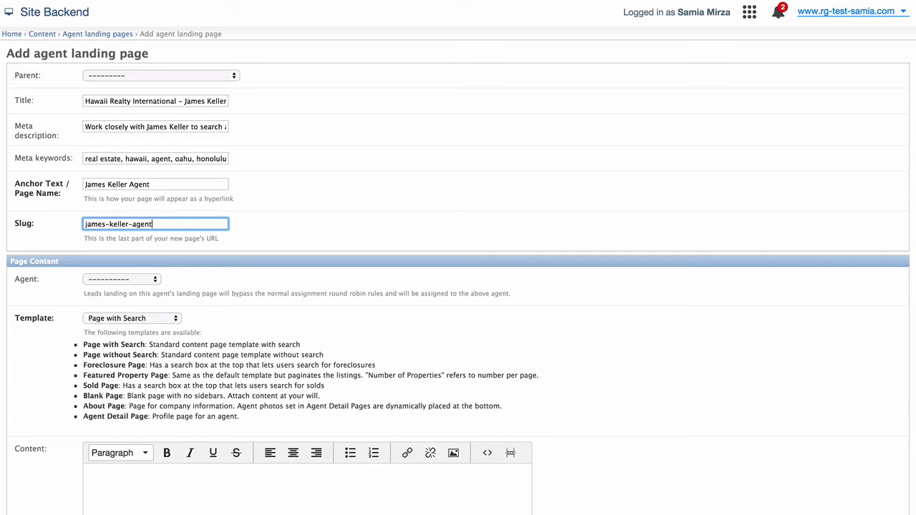
{"action": "key", "text": "Tab"}
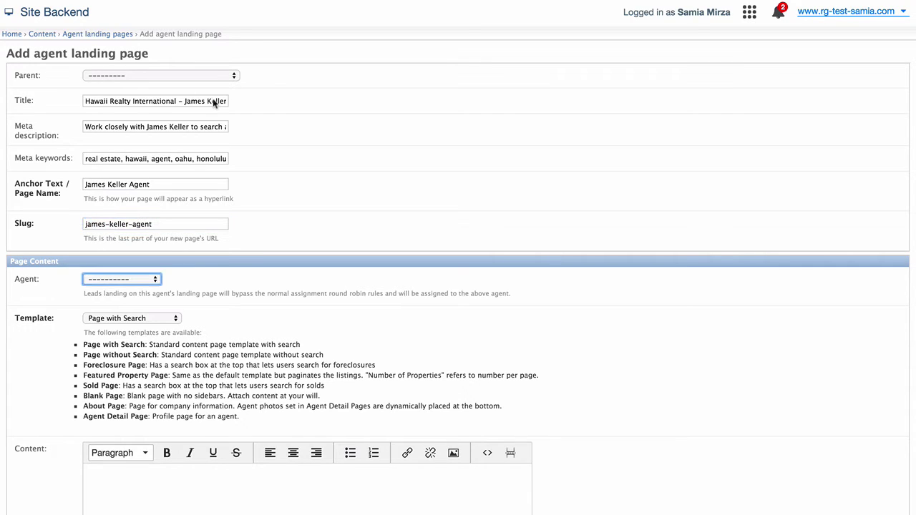
{"action": "key", "text": "space"}
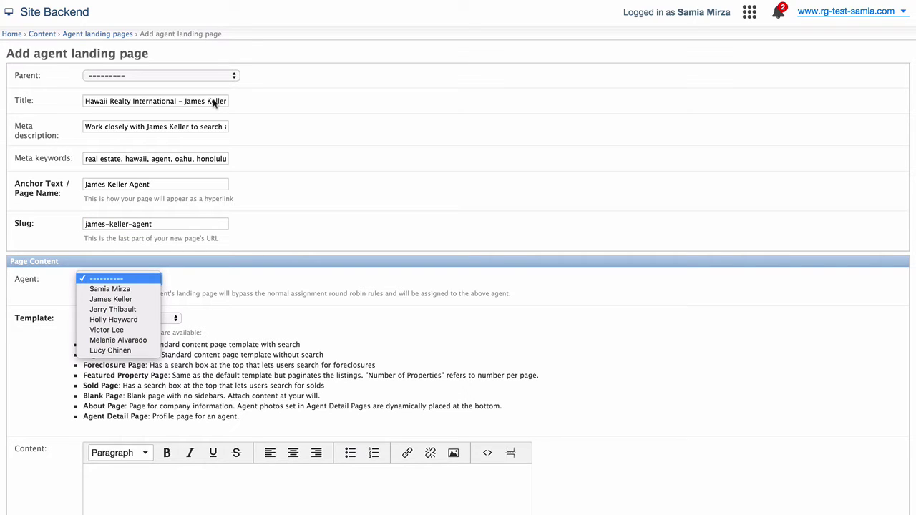
{"action": "key", "text": "Down"}
{"action": "key", "text": "Down"}
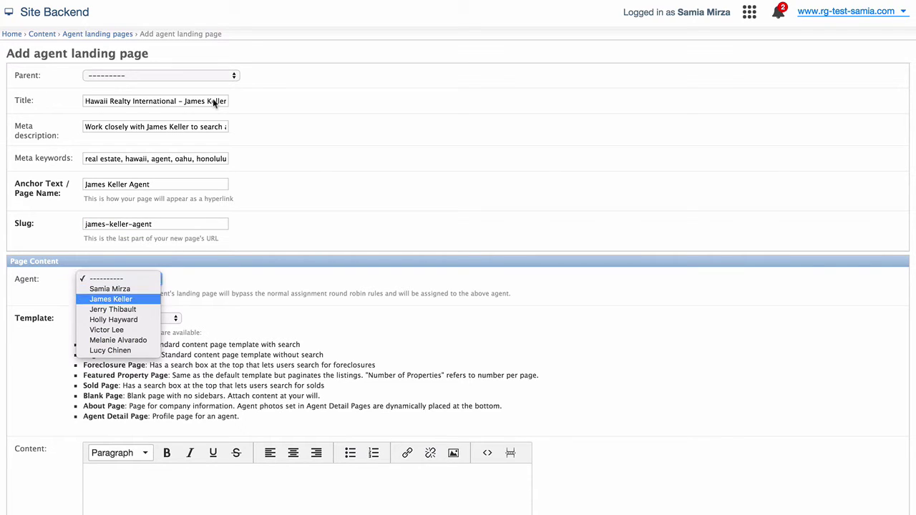
Step: Confirm the profiled agent and set the page template to Agent Detail Page
{"action": "key", "text": "Return"}
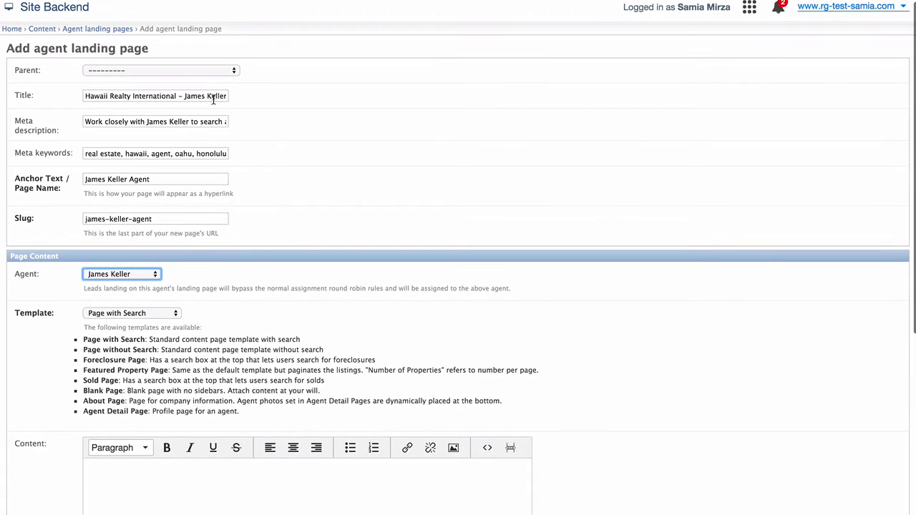
{"action": "scroll", "coordinate": [285, 286], "scroll_direction": "down", "scroll_amount": 5}
{"action": "scroll", "coordinate": [285, 285], "scroll_direction": "down", "scroll_amount": 3}
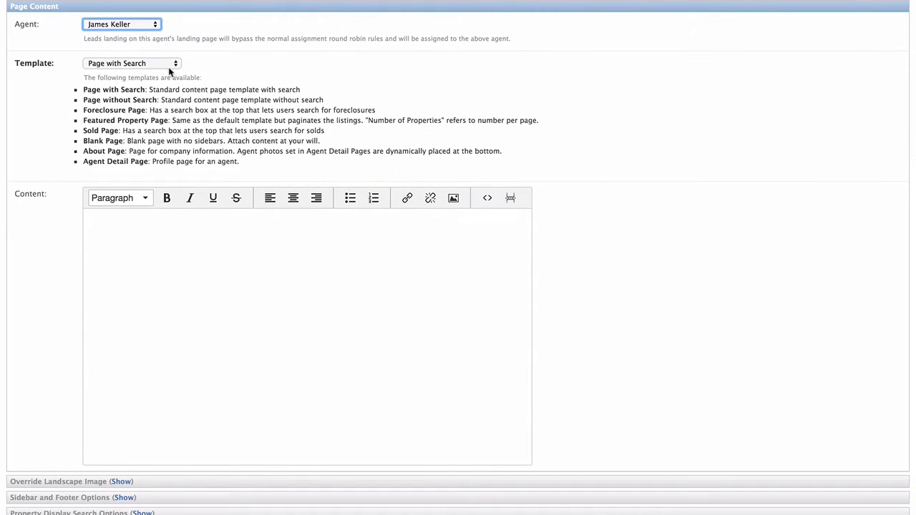
{"action": "left_click", "coordinate": [168, 65]}
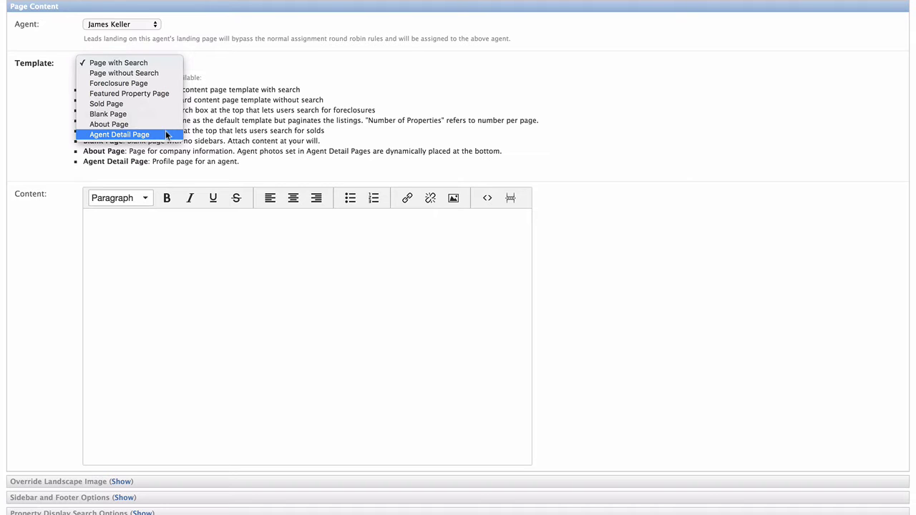
{"action": "left_click", "coordinate": [166, 135]}
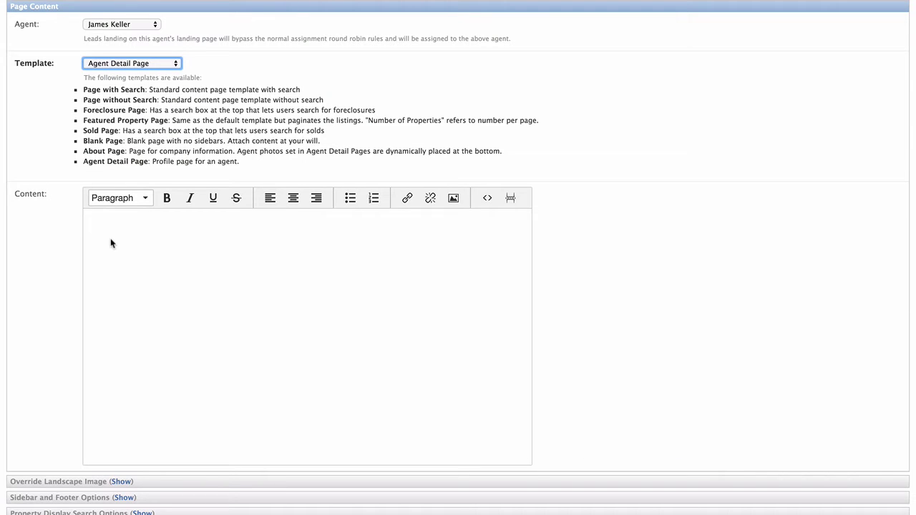
{"action": "left_click", "coordinate": [111, 243]}
{"action": "left_click", "coordinate": [101, 220]}
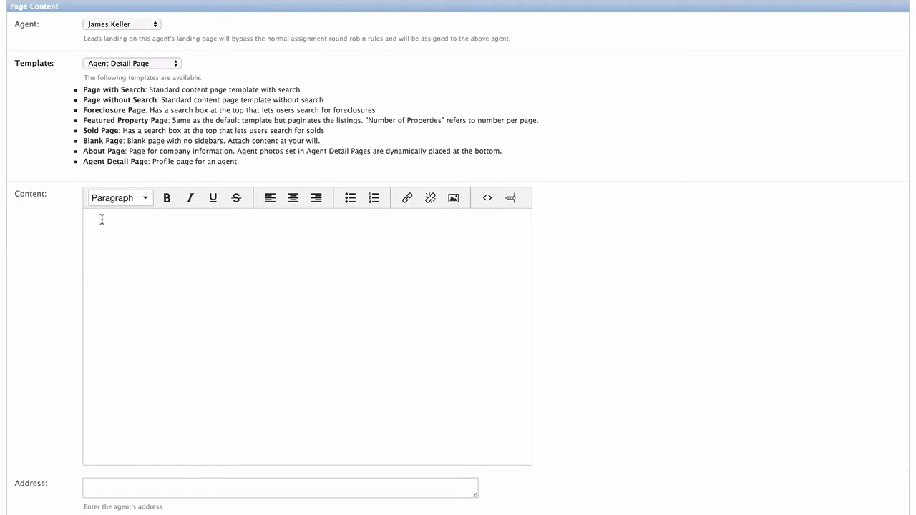
{"action": "scroll", "coordinate": [102, 219], "scroll_direction": "down", "scroll_amount": 2}
{"action": "scroll", "coordinate": [102, 219], "scroll_direction": "down", "scroll_amount": 2}
{"action": "scroll", "coordinate": [102, 222], "scroll_direction": "down", "scroll_amount": 2}
{"action": "scroll", "coordinate": [101, 223], "scroll_direction": "down", "scroll_amount": 1}
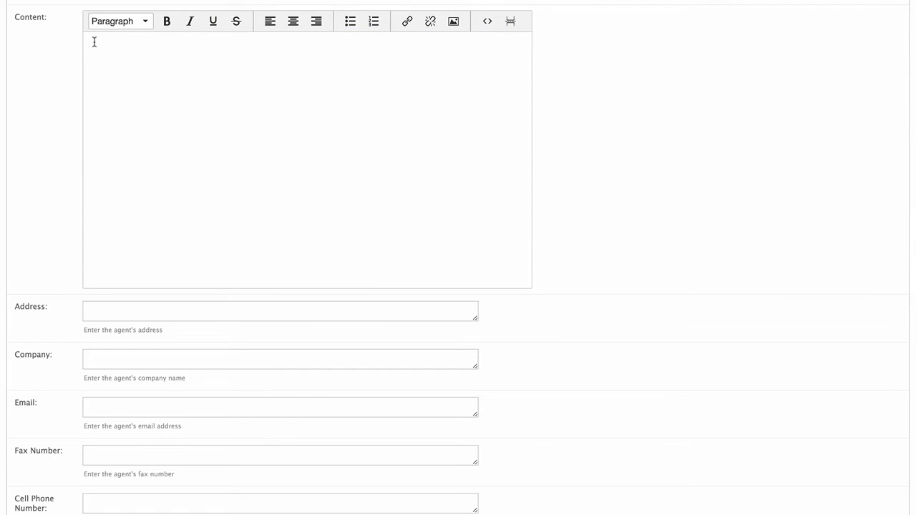
Step: Paste the agent's Hawaiian real estate biography paragraph into the Content editor
{"action": "right_click", "coordinate": [94, 42]}
{"action": "left_click", "coordinate": [126, 101]}
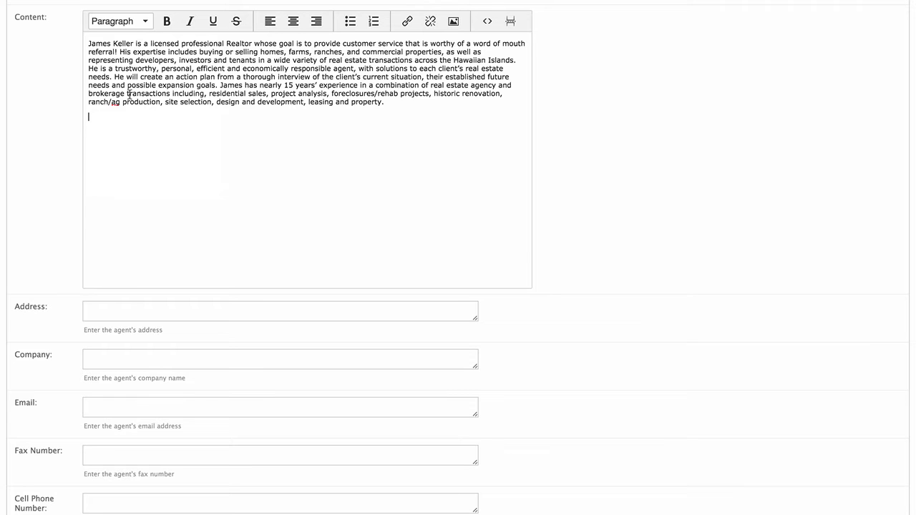
{"action": "left_click", "coordinate": [114, 308]}
Step: Fill in the agent's office address, company Hawaii Realty International and e-mail address
{"action": "scroll", "coordinate": [114, 309], "scroll_direction": "down", "scroll_amount": 5}
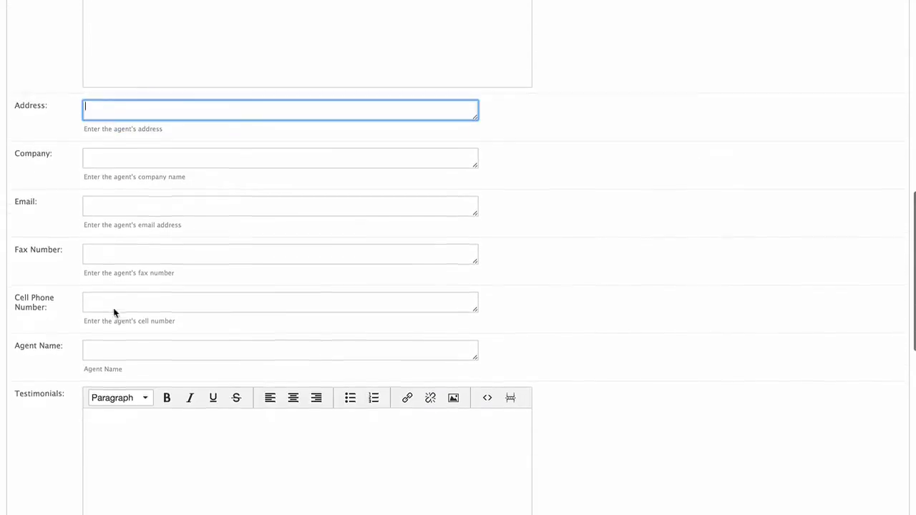
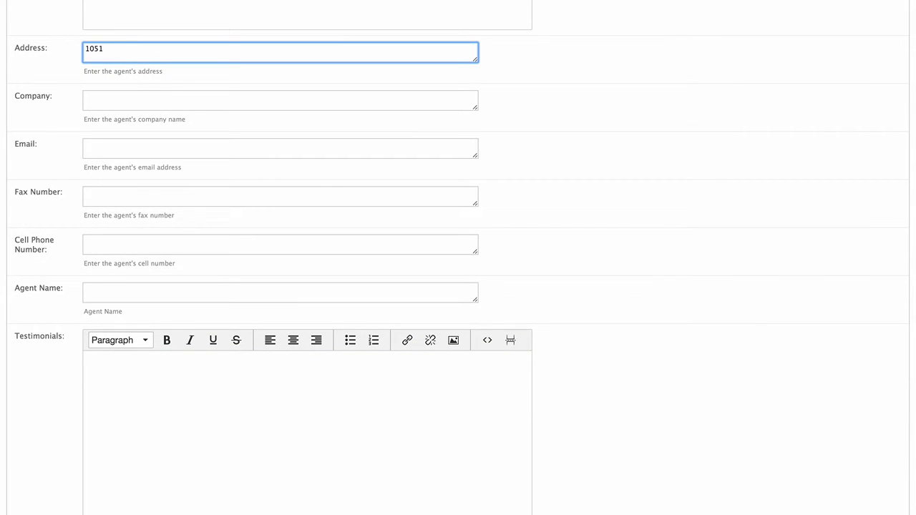
{"action": "left_click", "coordinate": [86, 98]}
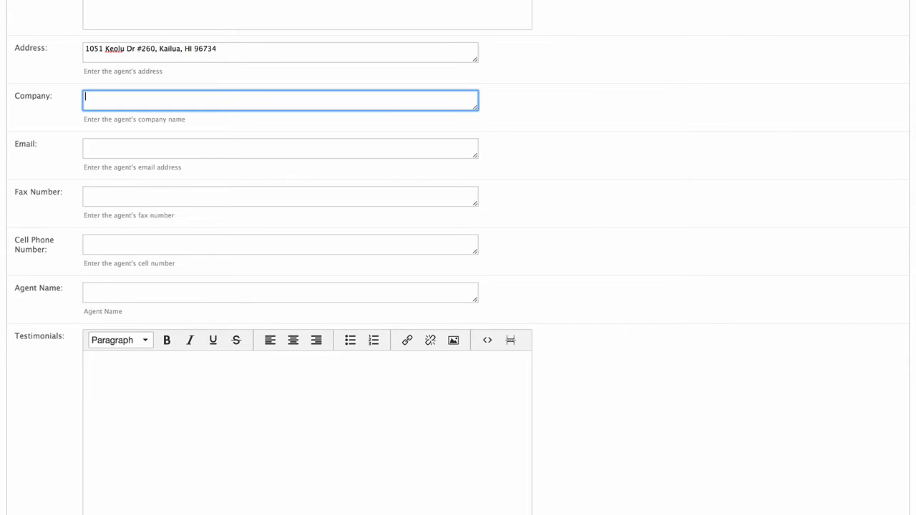
{"action": "type", "text": "Hawaii Realty International"}
{"action": "key", "text": "Tab"}
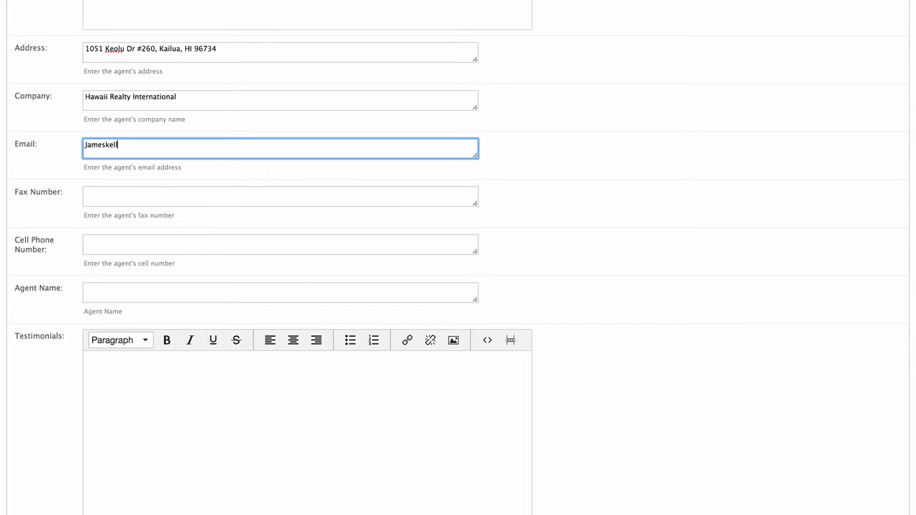
Step: Enter the agent's fax number, cell phone number and agent name
{"action": "left_click", "coordinate": [279, 196]}
{"action": "type", "text": "123-4"}
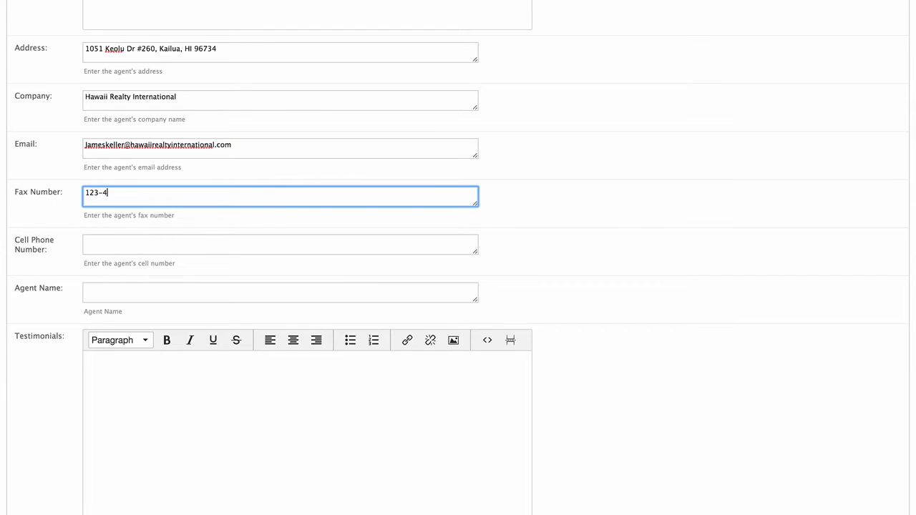
{"action": "type", "text": "56-7890"}
{"action": "left_click", "coordinate": [279, 244]}
{"action": "type", "text": "987-654"}
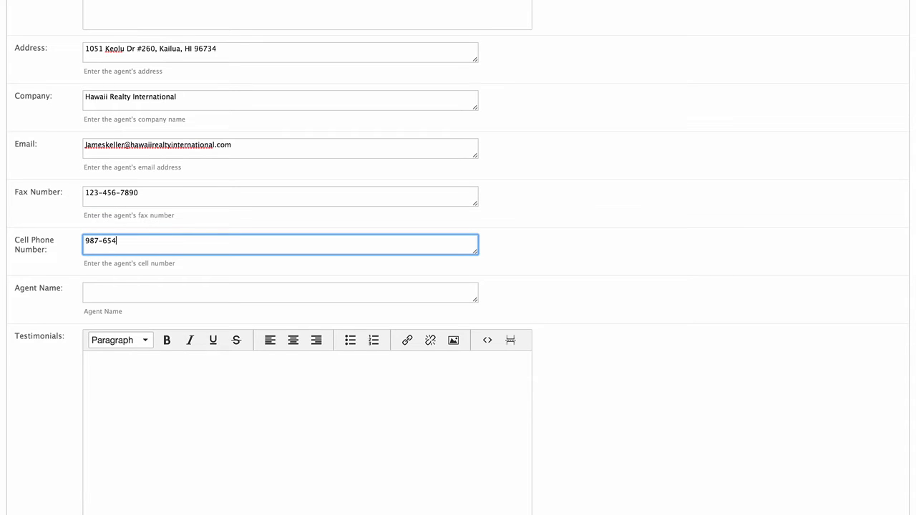
{"action": "type", "text": "-3210"}
{"action": "left_click", "coordinate": [280, 292]}
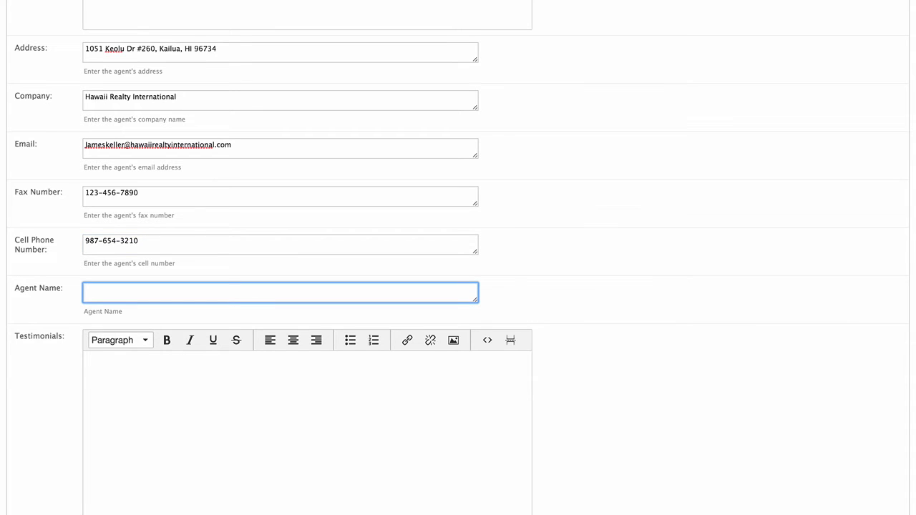
{"action": "scroll", "coordinate": [380, 220], "scroll_direction": "down", "scroll_amount": 5}
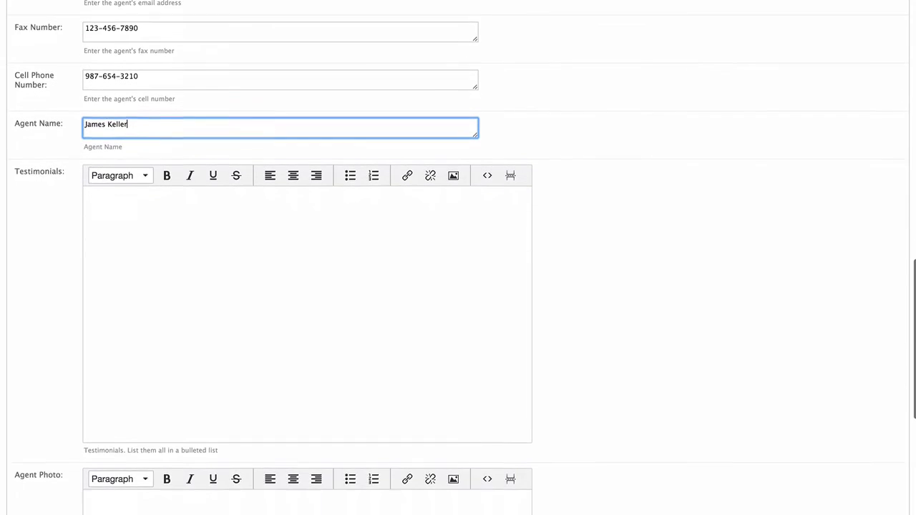
Step: Enter four testimonials, starting 'Real Estate Industry since 1990', and format them as a bulleted list
{"action": "left_click", "coordinate": [222, 174]}
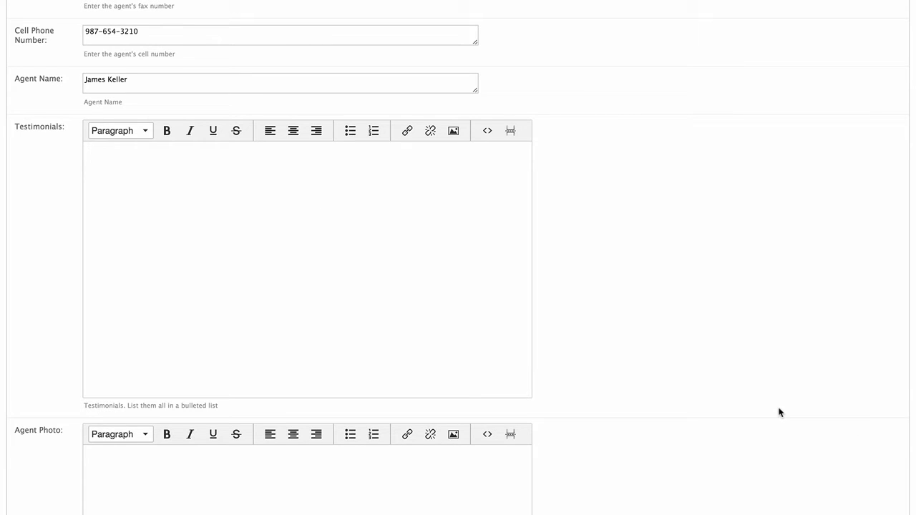
{"action": "type", "text": "Real Es"}
{"action": "type", "text": "tate"}
{"action": "type", "text": " Industry"}
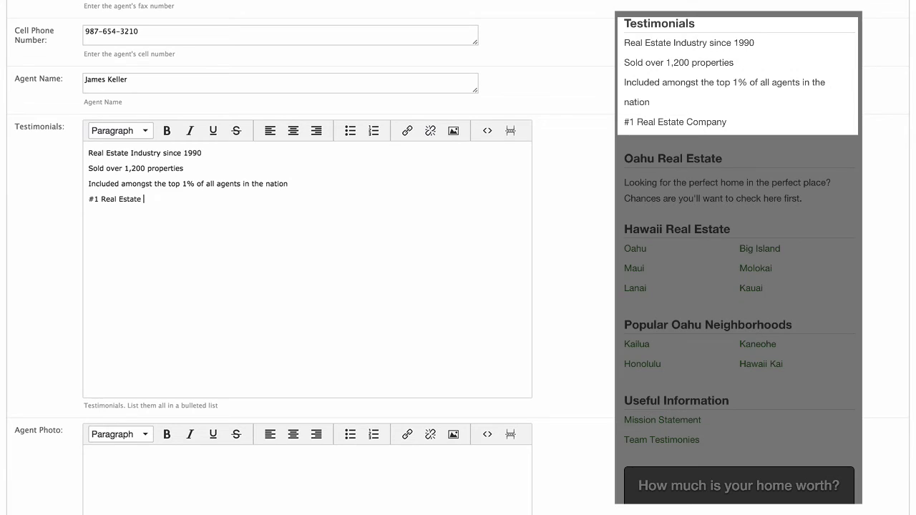
{"action": "type", "text": "Compan"}
{"action": "type", "text": "y"}
{"action": "left_click_drag", "start_coordinate": [323, 202], "coordinate": [116, 152]}
{"action": "left_click", "coordinate": [350, 130]}
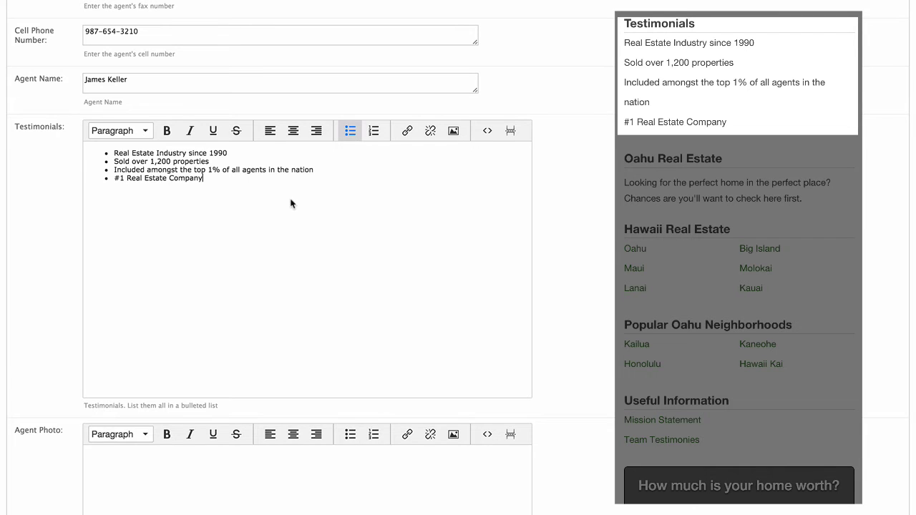
{"action": "scroll", "coordinate": [291, 204], "scroll_direction": "down", "scroll_amount": 8}
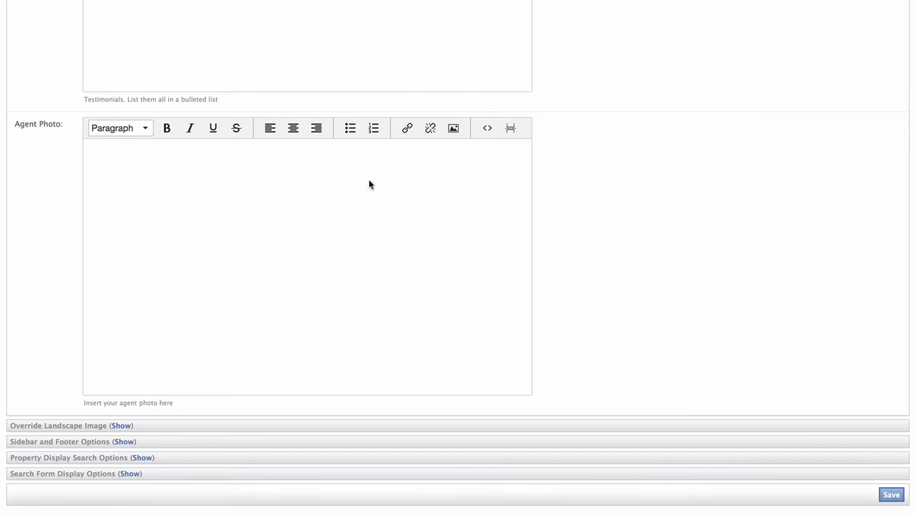
Step: Insert the uploaded agent headshot into the Agent Photo field at 250 px wide (250 x 313)
{"action": "left_click", "coordinate": [369, 185]}
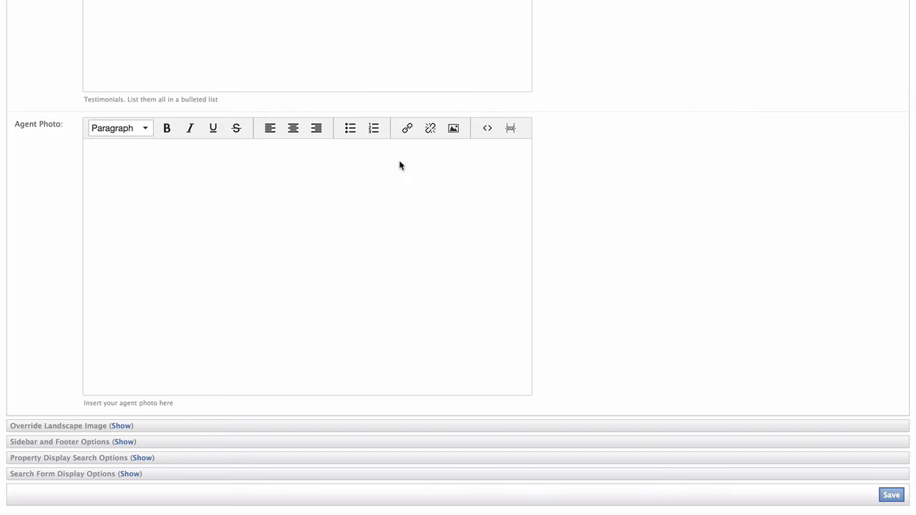
{"action": "left_click", "coordinate": [452, 133]}
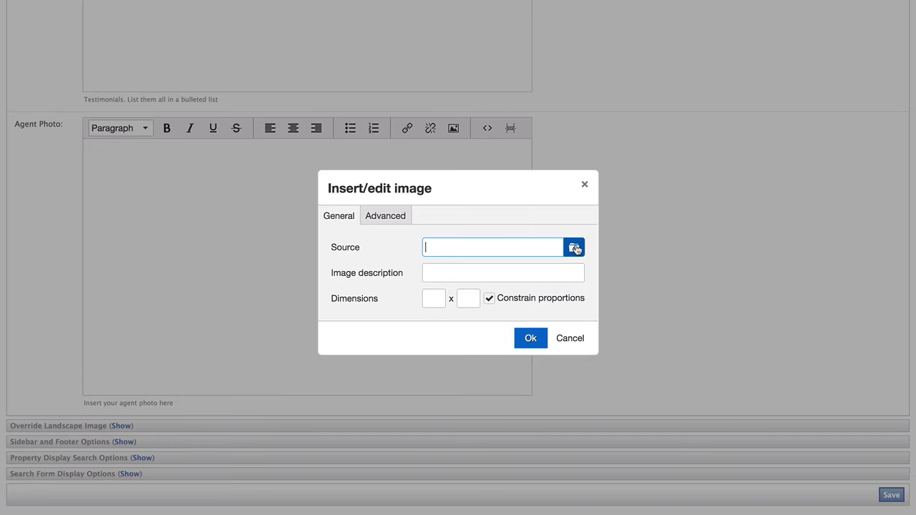
{"action": "left_click", "coordinate": [576, 248]}
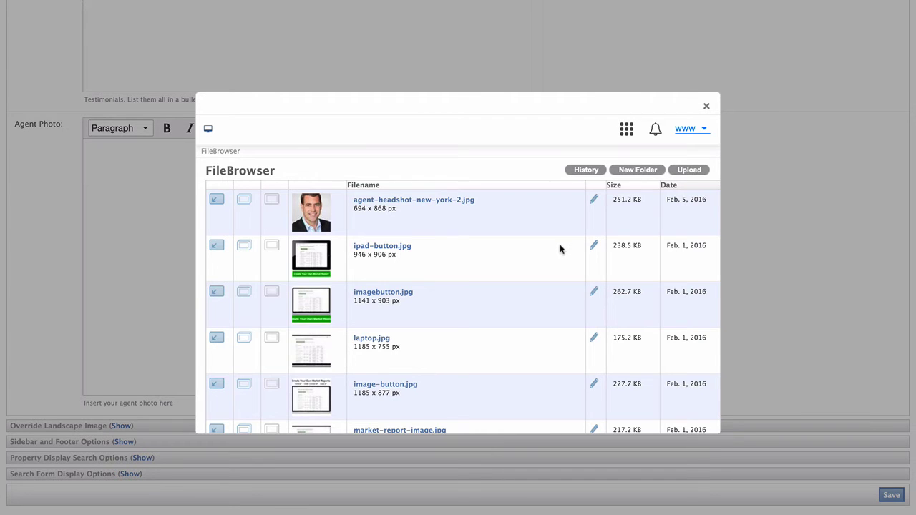
{"action": "left_click", "coordinate": [218, 200]}
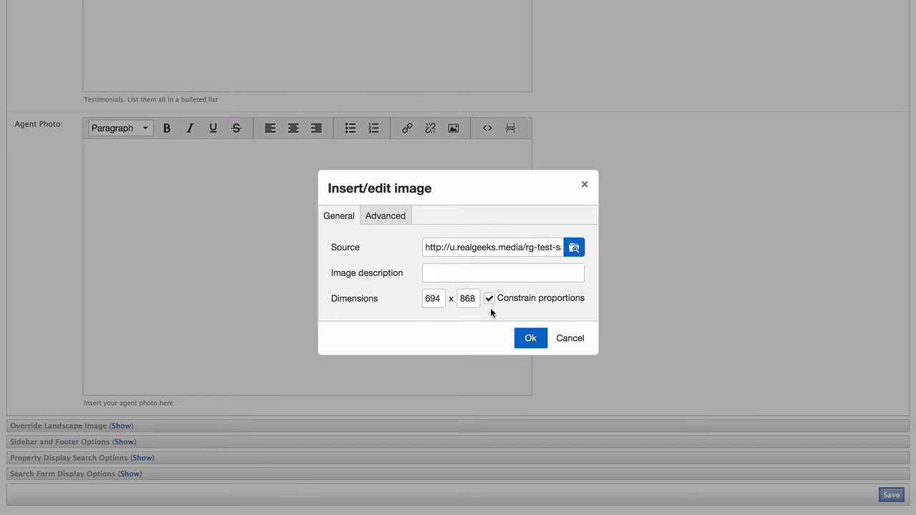
{"action": "double_click", "coordinate": [431, 297]}
{"action": "type", "text": "250"}
{"action": "key", "text": "Tab"}
{"action": "left_click", "coordinate": [528, 338]}
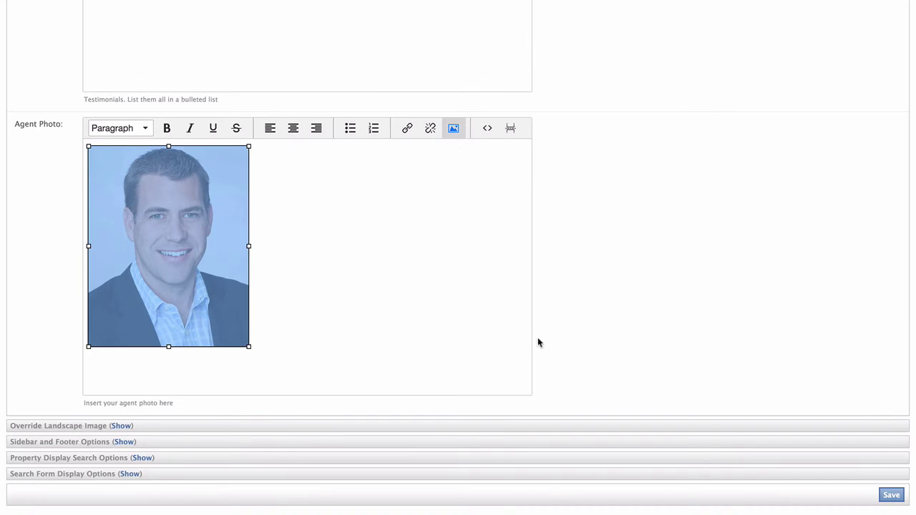
{"action": "left_click", "coordinate": [482, 333]}
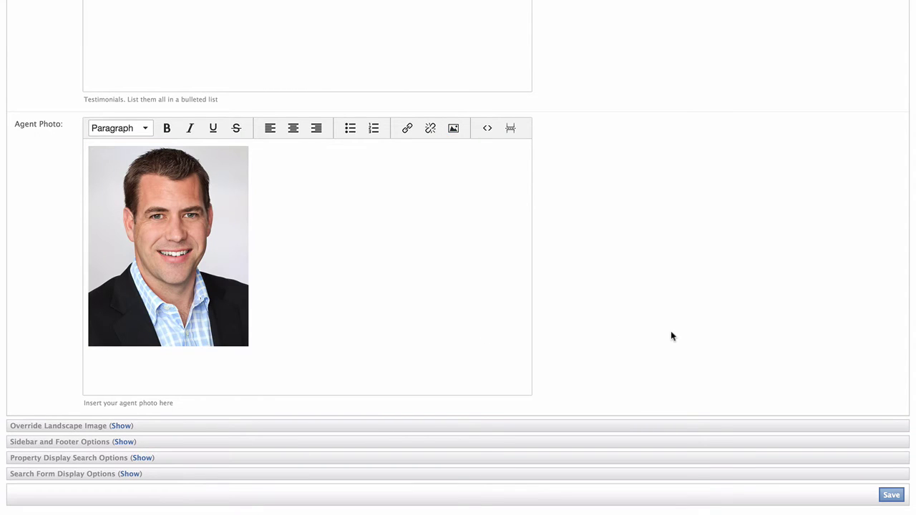
Step: Expand the Override Landscape Image options, leaving the landscape image on Use default
{"action": "scroll", "coordinate": [671, 331], "scroll_direction": "down", "scroll_amount": 1}
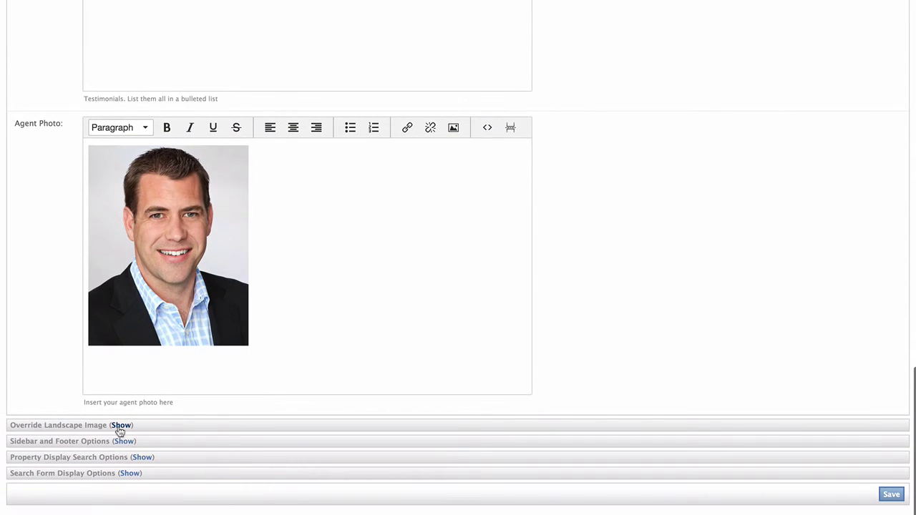
{"action": "left_click", "coordinate": [120, 426]}
{"action": "scroll", "coordinate": [156, 417], "scroll_direction": "down", "scroll_amount": 5}
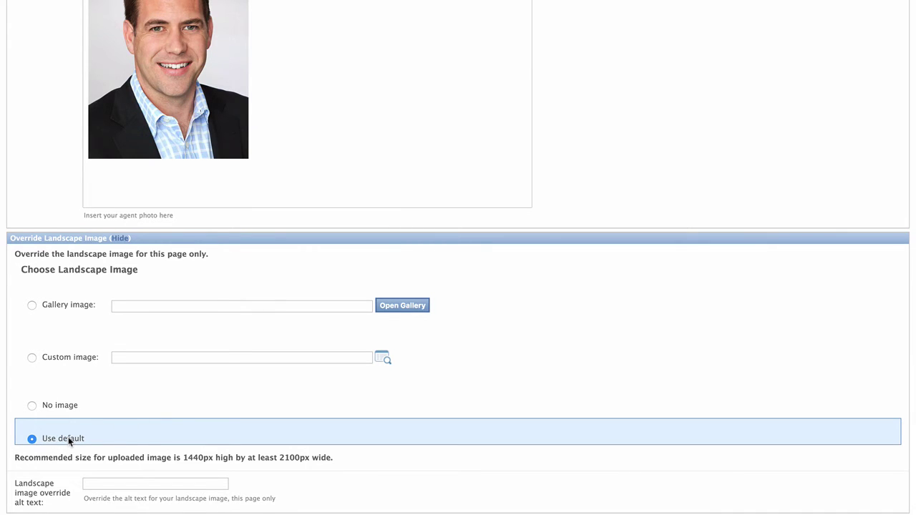
{"action": "scroll", "coordinate": [68, 436], "scroll_direction": "down", "scroll_amount": 3}
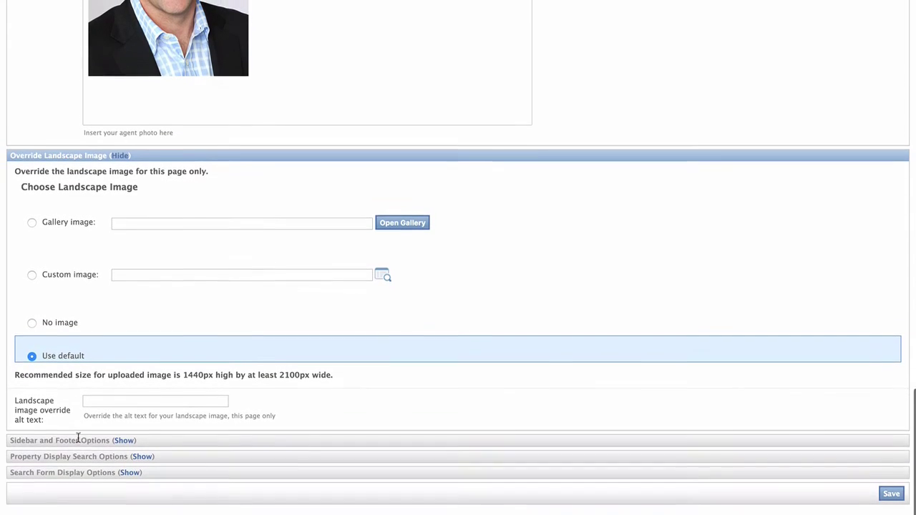
Step: Keep Default Sidebar and Default Footer, then expand the Property Display Search Options
{"action": "left_click", "coordinate": [124, 443]}
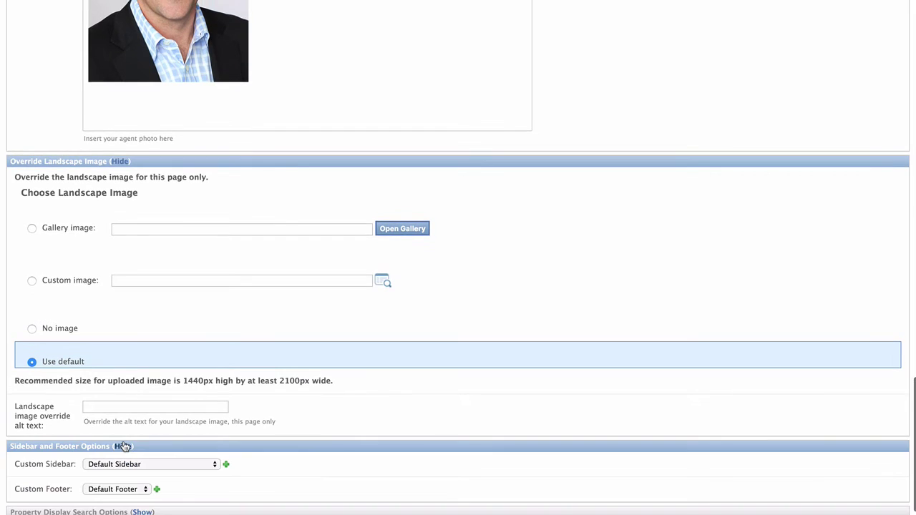
{"action": "scroll", "coordinate": [343, 419], "scroll_direction": "down", "scroll_amount": 2}
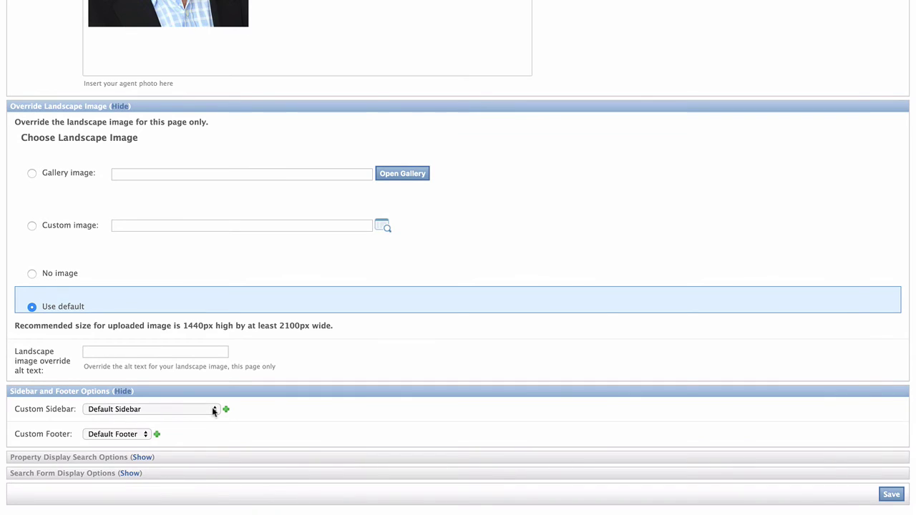
{"action": "left_click", "coordinate": [212, 410]}
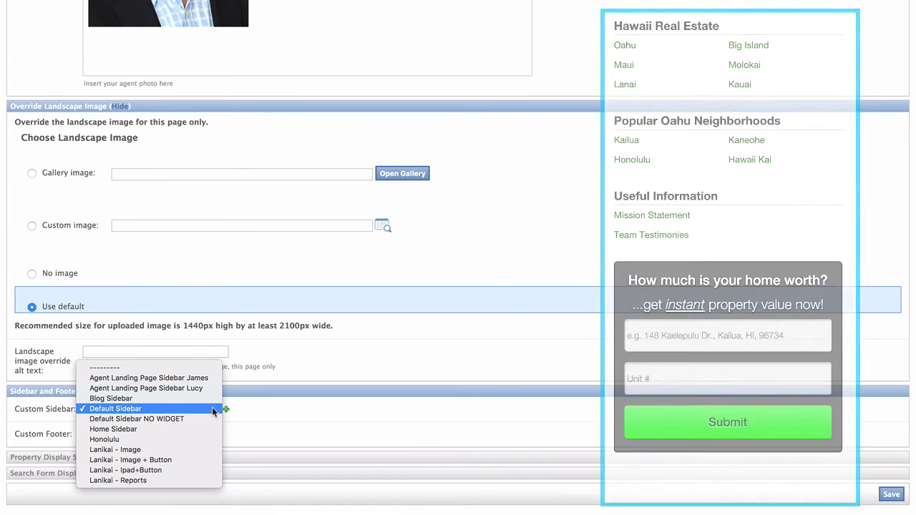
{"action": "left_click", "coordinate": [212, 409]}
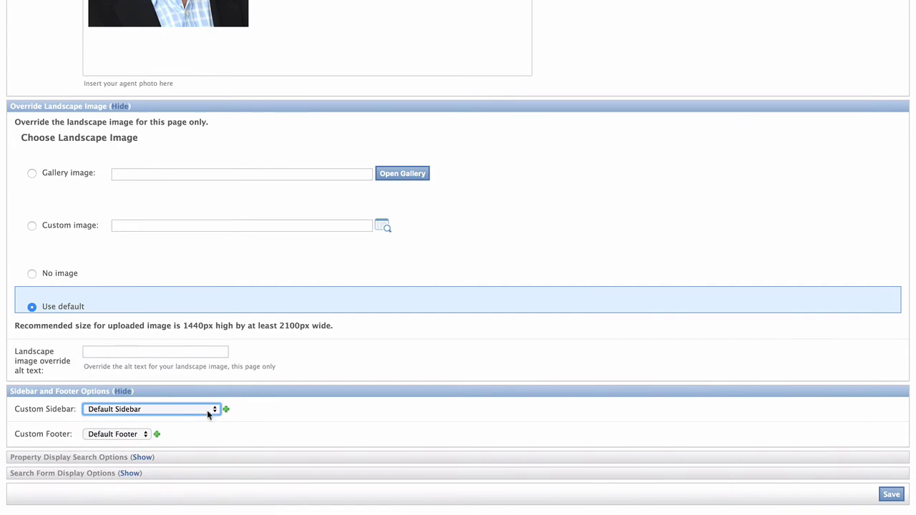
{"action": "left_click", "coordinate": [146, 432]}
{"action": "left_click", "coordinate": [146, 433]}
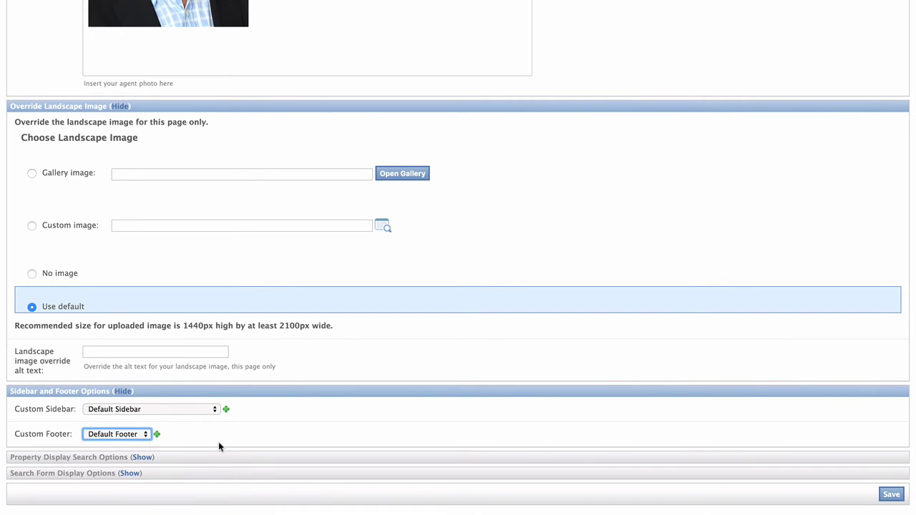
{"action": "left_click", "coordinate": [148, 462]}
{"action": "scroll", "coordinate": [381, 435], "scroll_direction": "down", "scroll_amount": 3}
Step: Set the listing header 'Featured Hawaii Properties' with 10 properties shown below the content
{"action": "left_click", "coordinate": [153, 318]}
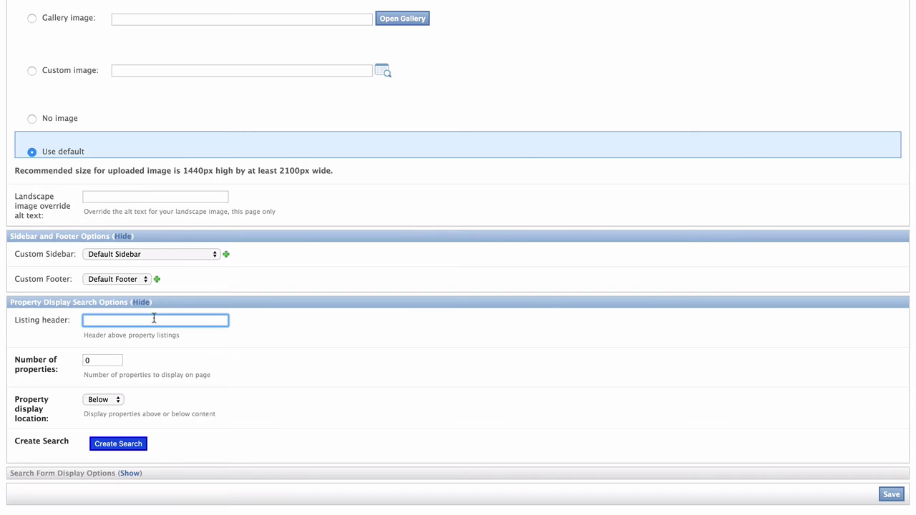
{"action": "type", "text": "Featured Hawaii Properties"}
{"action": "key", "text": "Tab"}
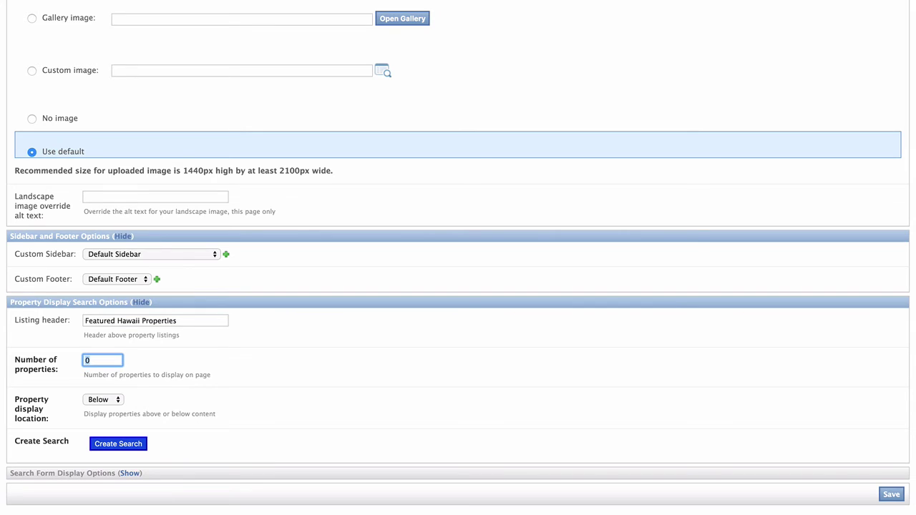
{"action": "type", "text": "10"}
{"action": "key", "text": "Tab"}
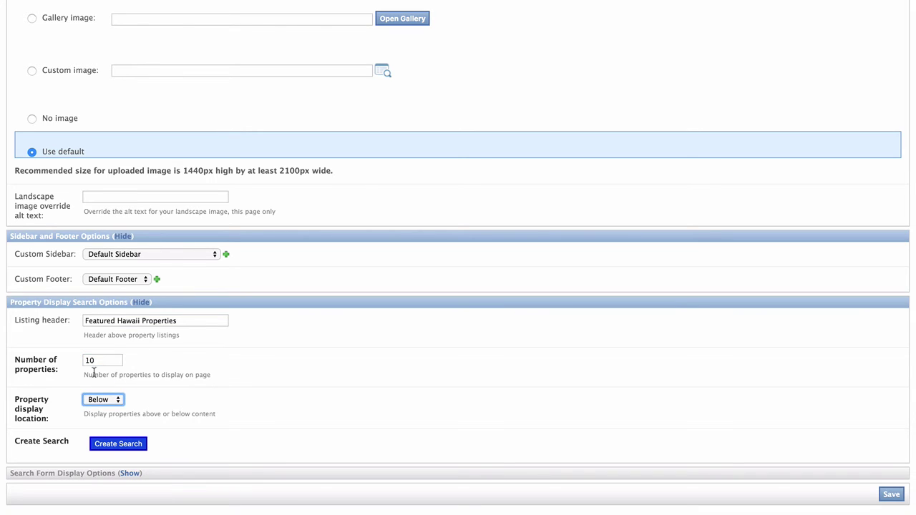
{"action": "left_click", "coordinate": [104, 401]}
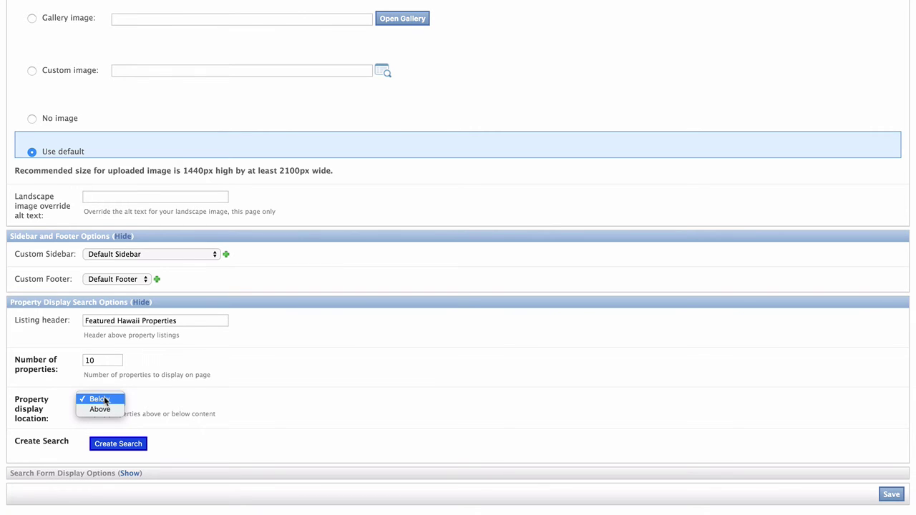
{"action": "left_click", "coordinate": [105, 400]}
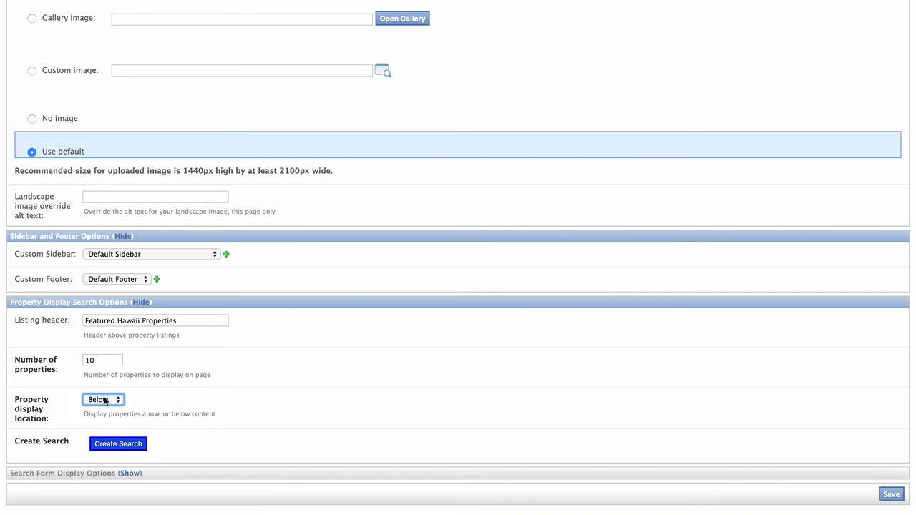
{"action": "left_click", "coordinate": [129, 443]}
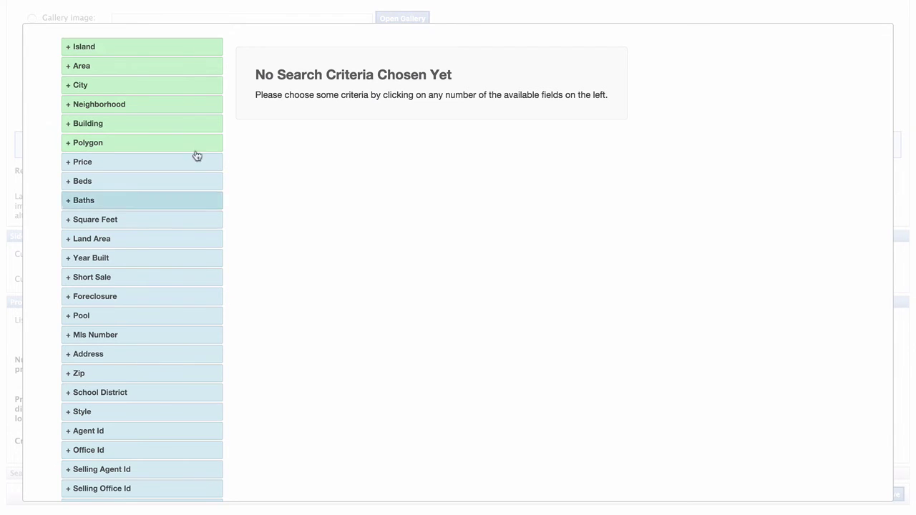
Step: Build a featured search for Area Kailua and Neighborhood Lanikai and run it
{"action": "left_click", "coordinate": [79, 68]}
{"action": "scroll", "coordinate": [279, 88], "scroll_direction": "down", "scroll_amount": 3}
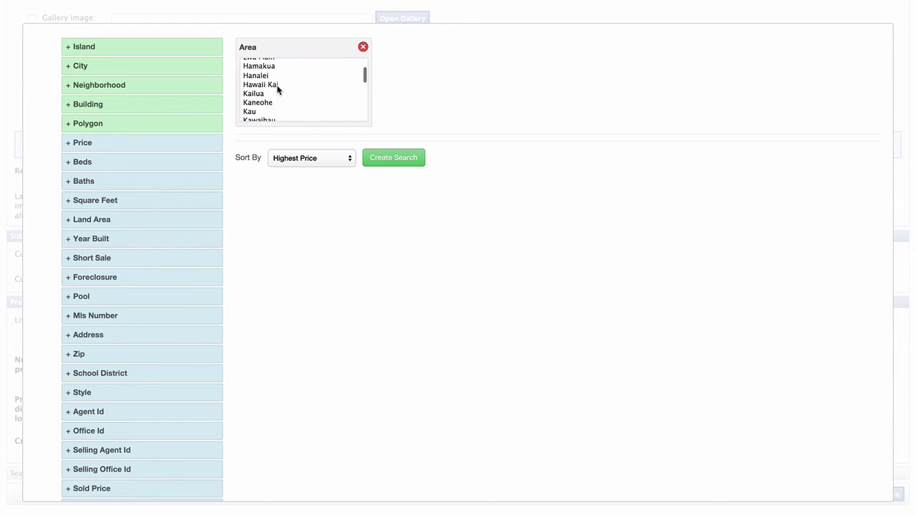
{"action": "left_click", "coordinate": [278, 91]}
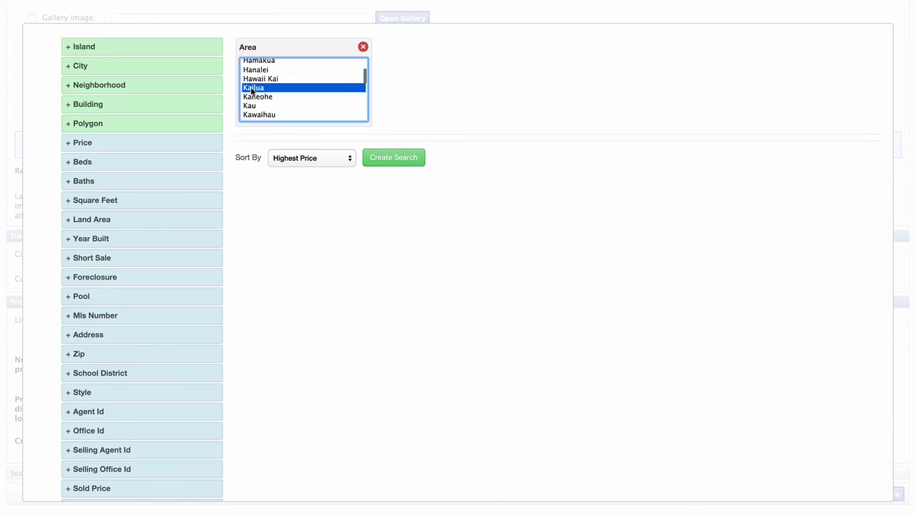
{"action": "left_click", "coordinate": [105, 87]}
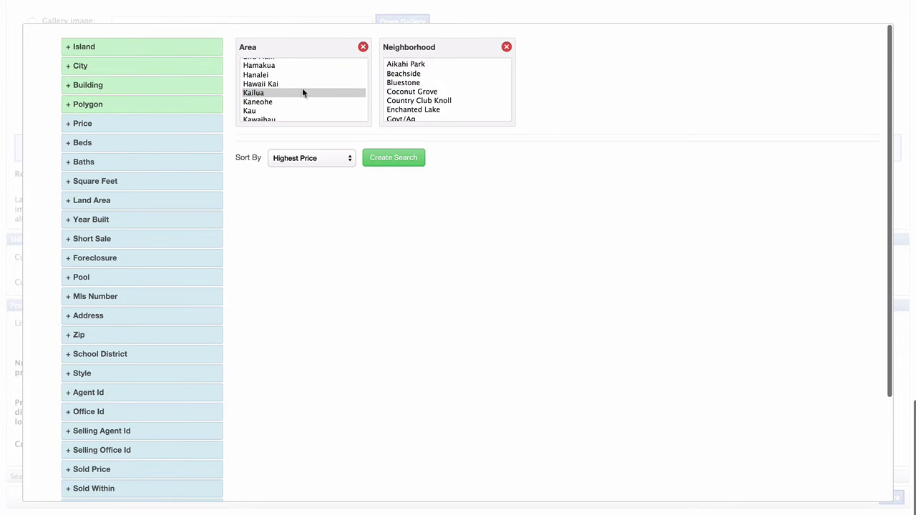
{"action": "scroll", "coordinate": [433, 99], "scroll_direction": "down", "scroll_amount": 5}
{"action": "scroll", "coordinate": [430, 101], "scroll_direction": "down", "scroll_amount": 10}
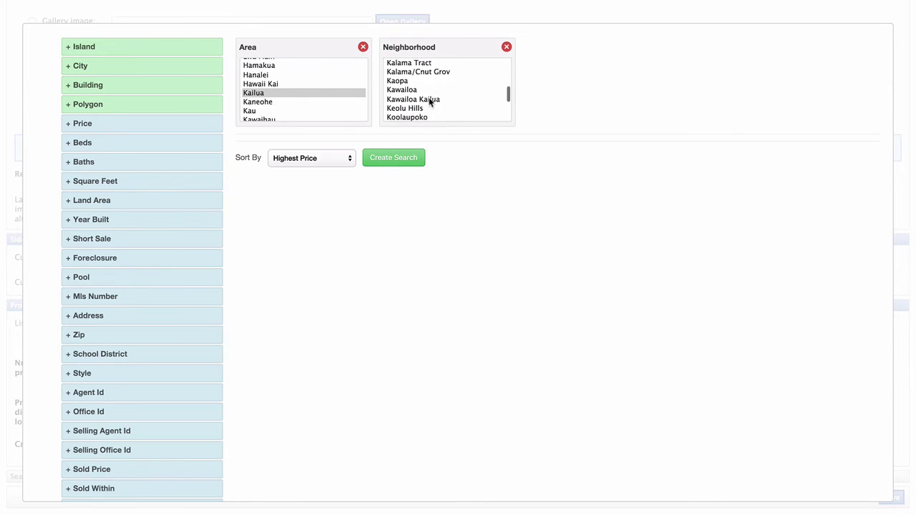
{"action": "left_click", "coordinate": [396, 49]}
{"action": "left_click", "coordinate": [377, 125]}
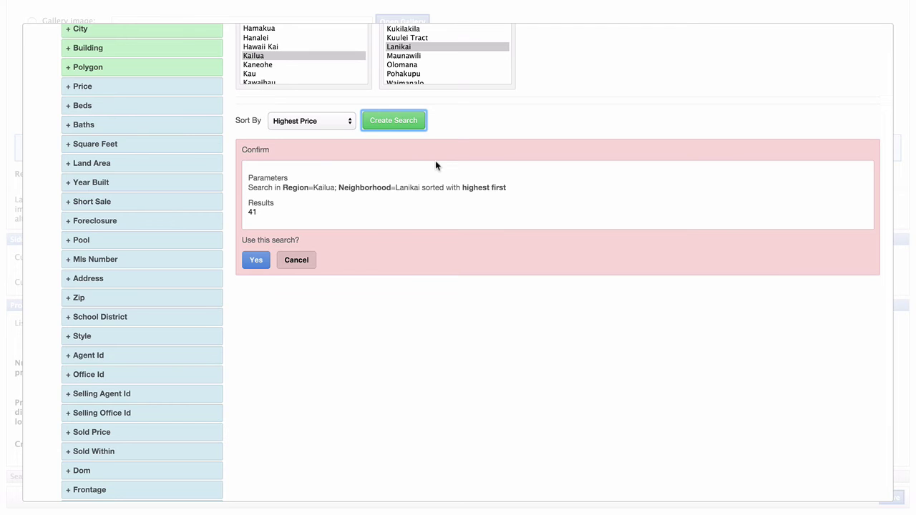
Step: Keep the results sorted by highest price and accept the 41-result search
{"action": "left_click", "coordinate": [316, 120]}
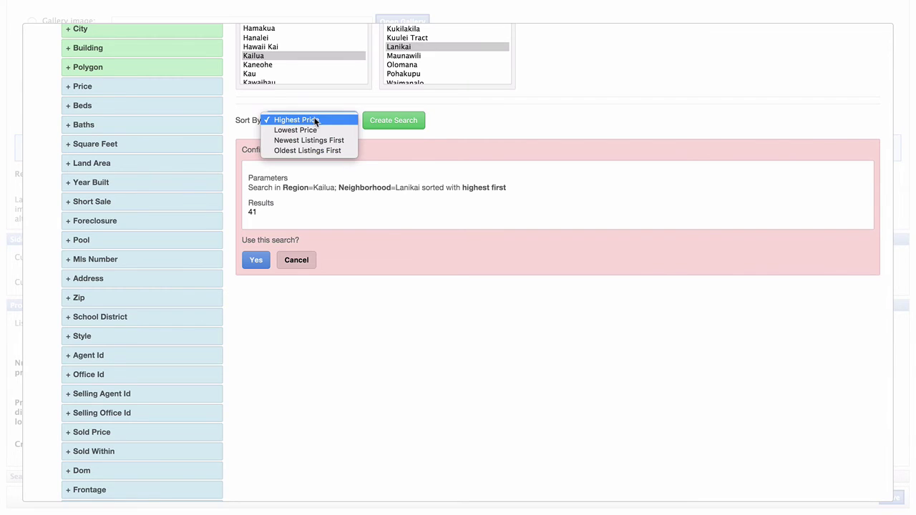
{"action": "left_click", "coordinate": [455, 111]}
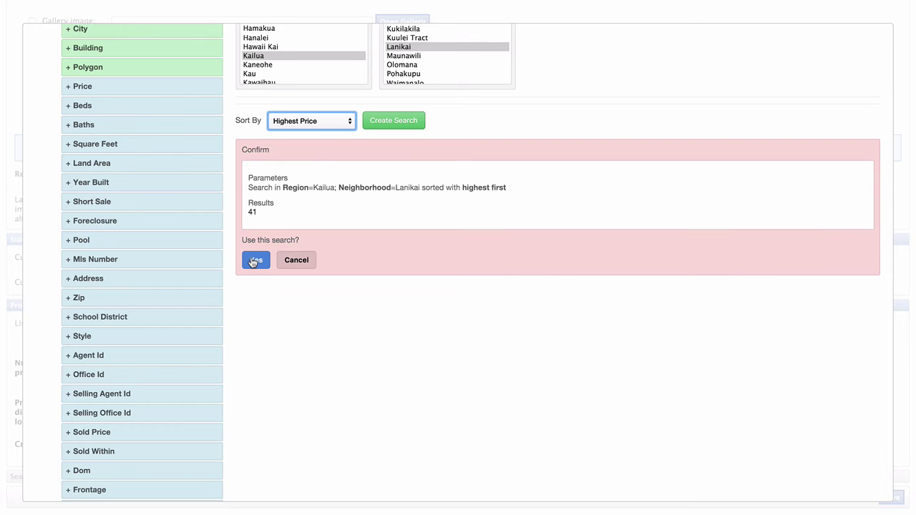
{"action": "left_click", "coordinate": [252, 262]}
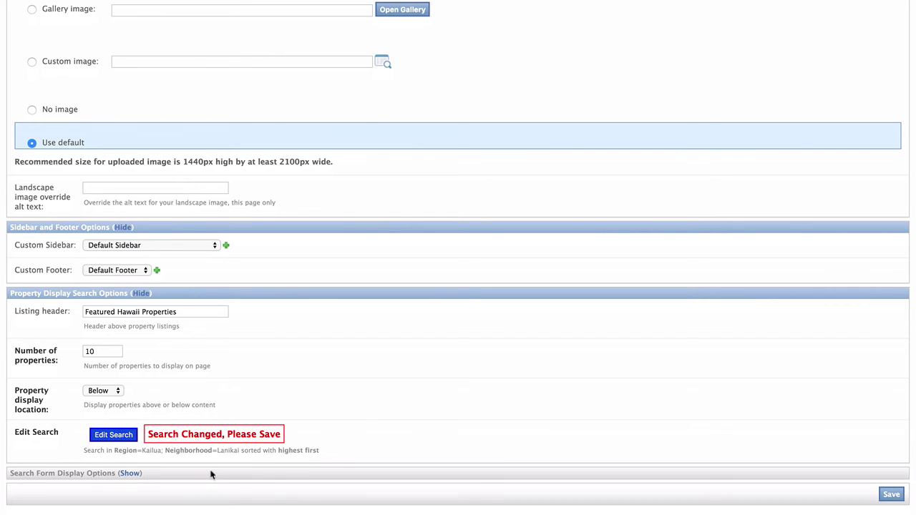
Step: Set the search header in Search Form Display Options to 'Hawaii Real Estate Search'
{"action": "left_click", "coordinate": [129, 473]}
{"action": "scroll", "coordinate": [468, 363], "scroll_direction": "down", "scroll_amount": 2}
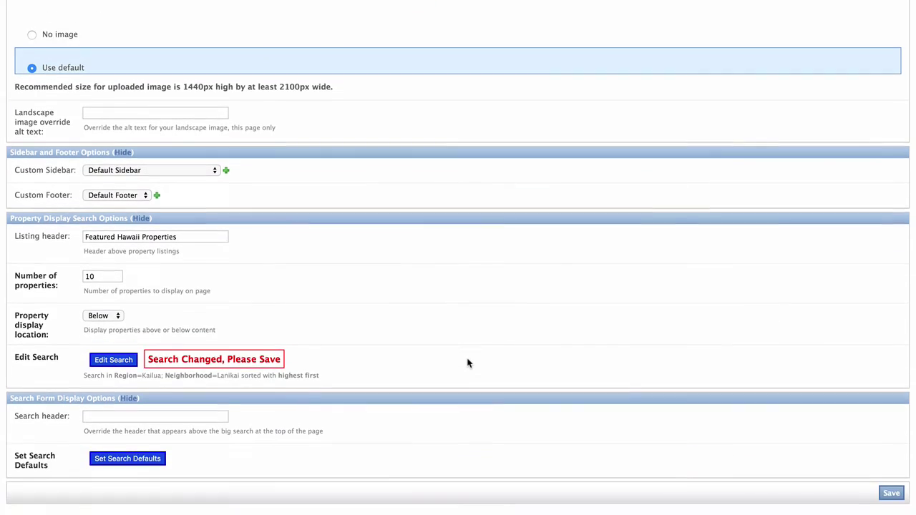
{"action": "left_click", "coordinate": [198, 418]}
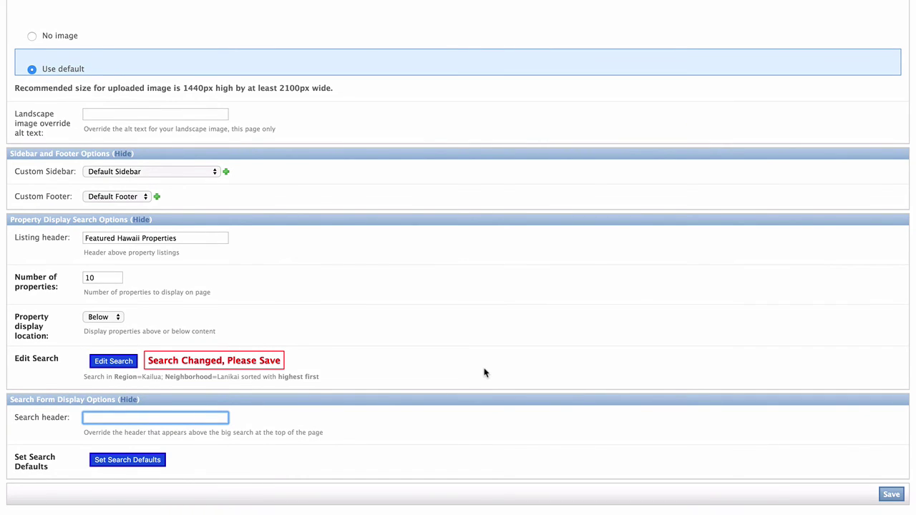
{"action": "scroll", "coordinate": [484, 372], "scroll_direction": "down", "scroll_amount": 1}
{"action": "type", "text": "Hawaii Real Estate"}
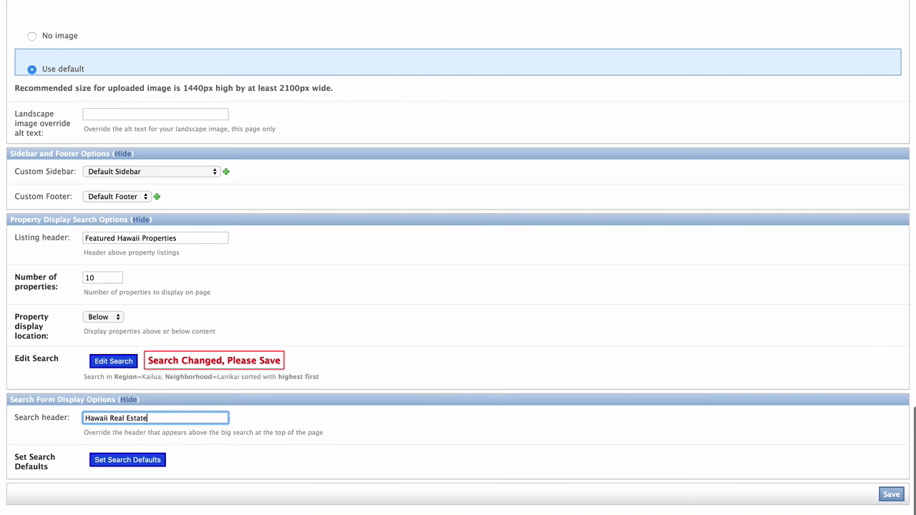
{"action": "type", "text": " Search"}
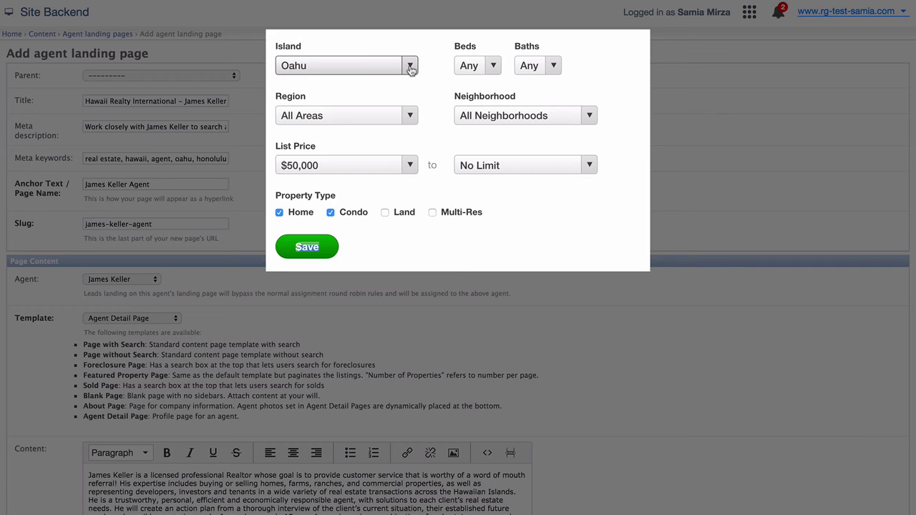
Step: Keep quick search defaults at Oahu, any beds and baths, All Areas, All Neighborhoods, and save
{"action": "left_click", "coordinate": [411, 66]}
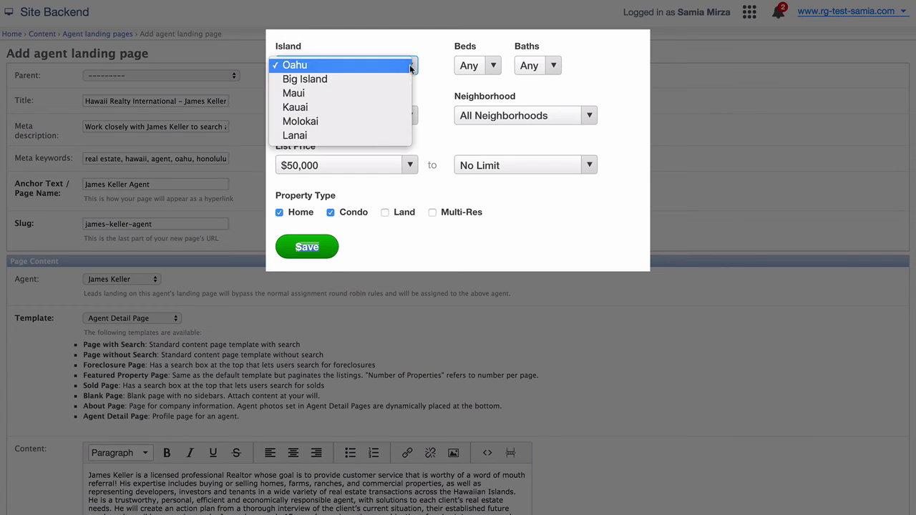
{"action": "left_click", "coordinate": [411, 66]}
{"action": "left_click", "coordinate": [486, 66]}
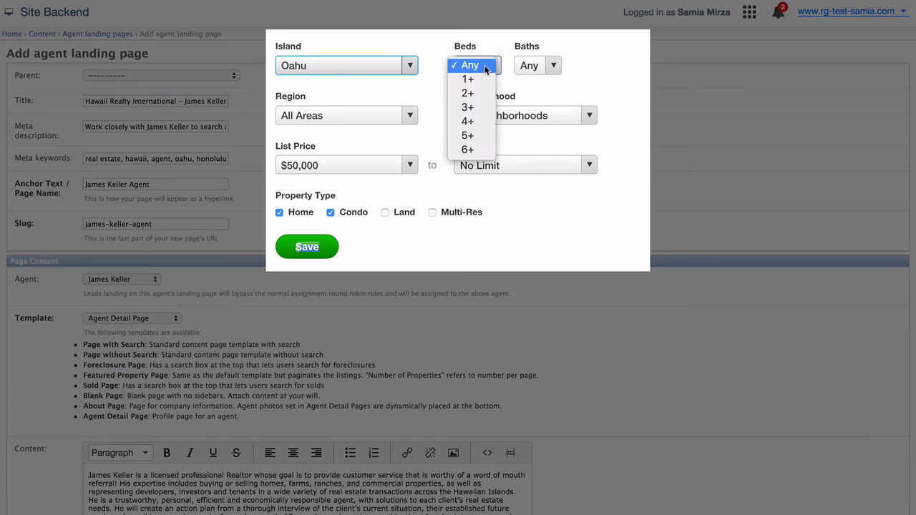
{"action": "left_click", "coordinate": [552, 66]}
{"action": "left_click", "coordinate": [552, 66]}
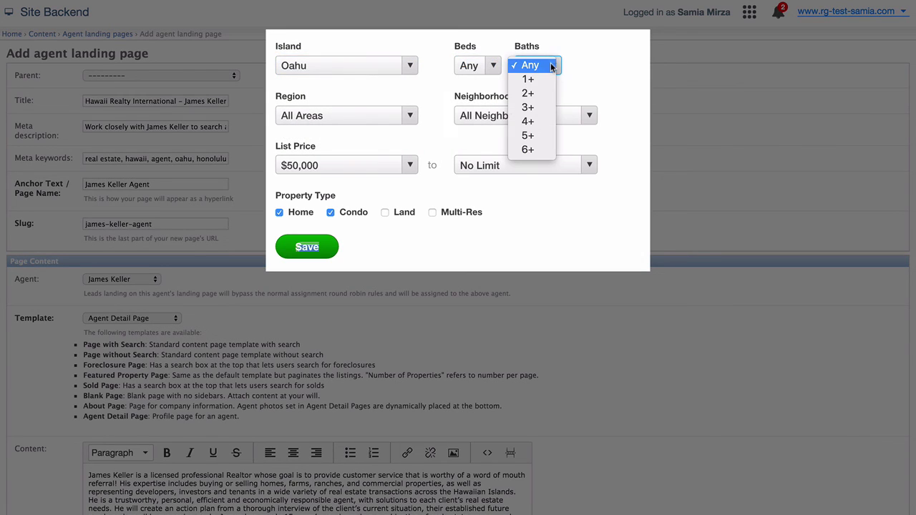
{"action": "left_click", "coordinate": [552, 66]}
{"action": "left_click", "coordinate": [413, 118]}
{"action": "left_click", "coordinate": [413, 119]}
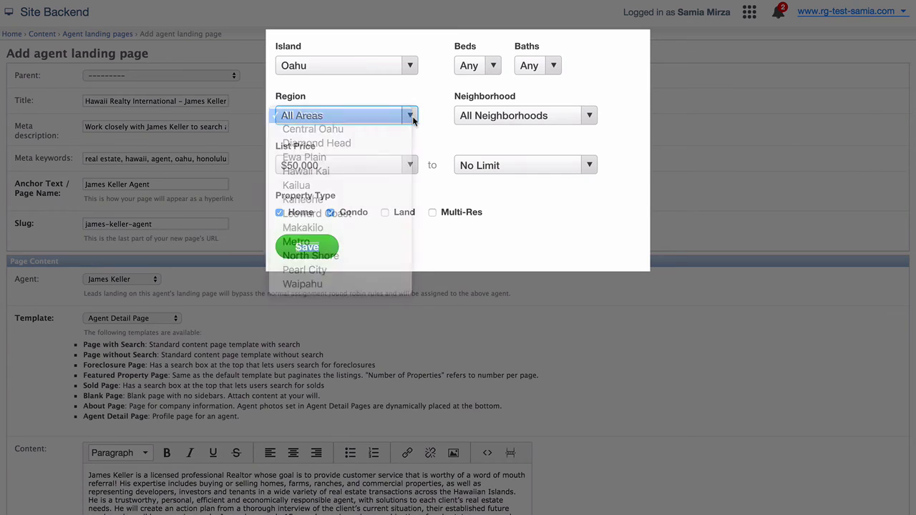
{"action": "left_click", "coordinate": [511, 116]}
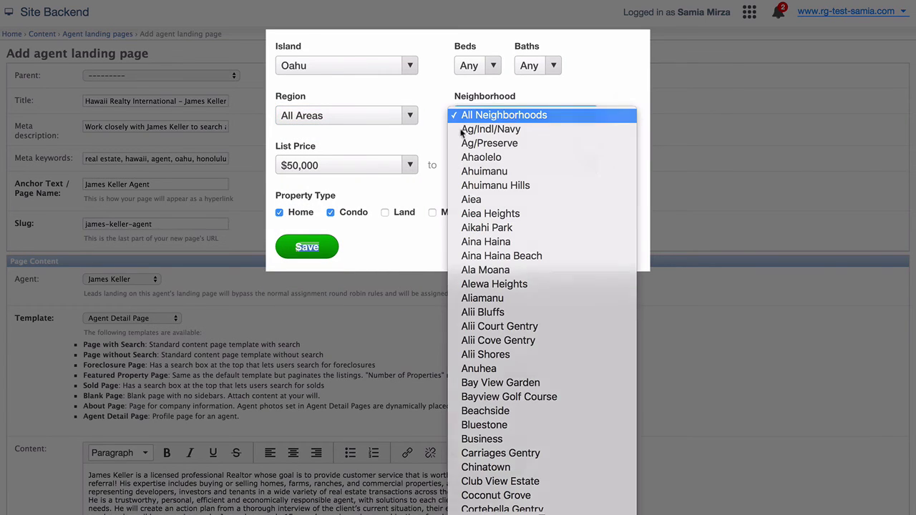
{"action": "left_click", "coordinate": [411, 164]}
{"action": "left_click", "coordinate": [411, 163]}
{"action": "left_click", "coordinate": [411, 163]}
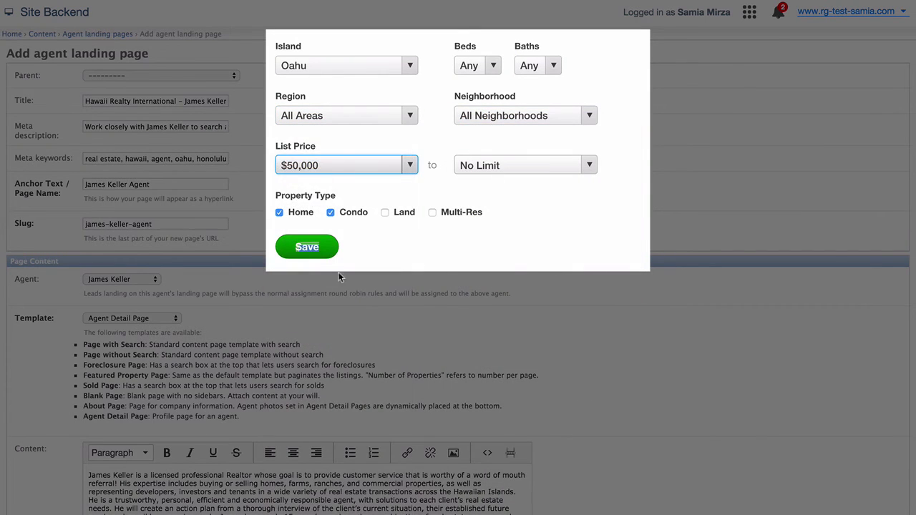
{"action": "scroll", "coordinate": [306, 252], "scroll_direction": "down", "scroll_amount": 1}
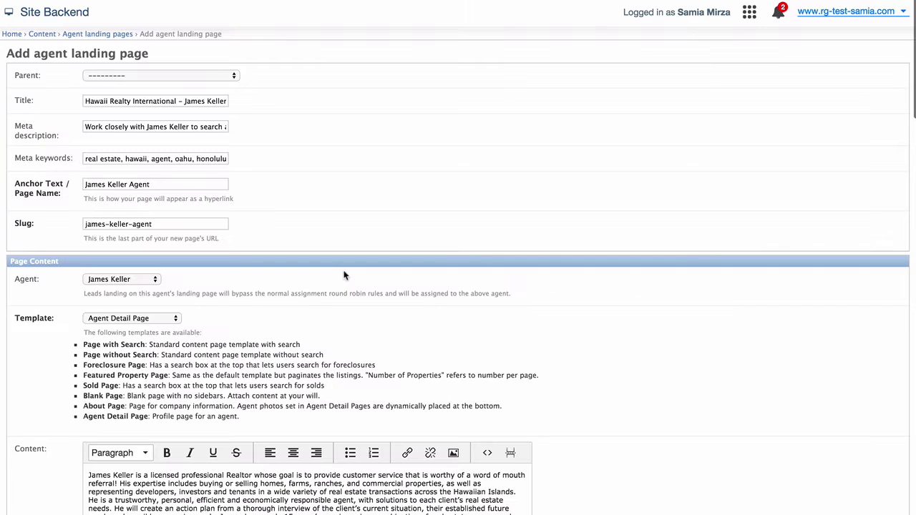
Step: Scroll to the bottom of the form and save the new agent landing page
{"action": "scroll", "coordinate": [612, 400], "scroll_direction": "down", "scroll_amount": 15}
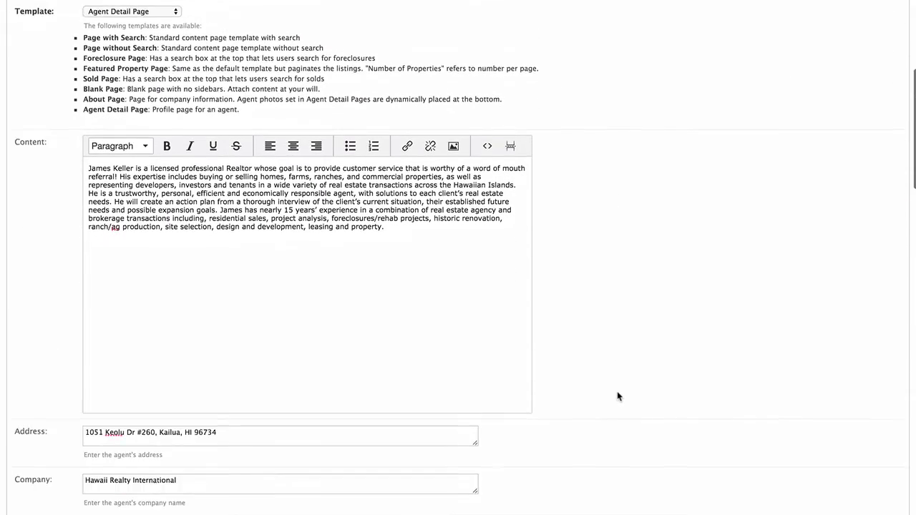
{"action": "scroll", "coordinate": [619, 396], "scroll_direction": "down", "scroll_amount": 15}
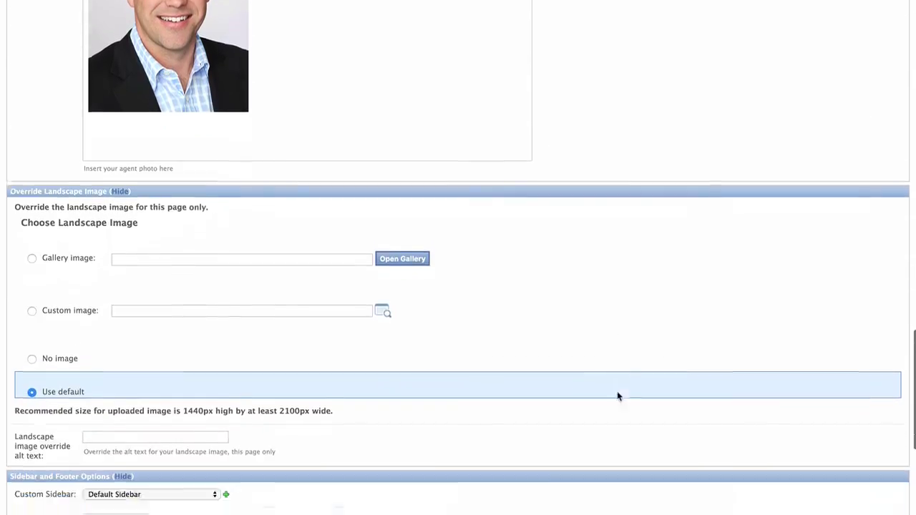
{"action": "scroll", "coordinate": [619, 396], "scroll_direction": "down", "scroll_amount": 2}
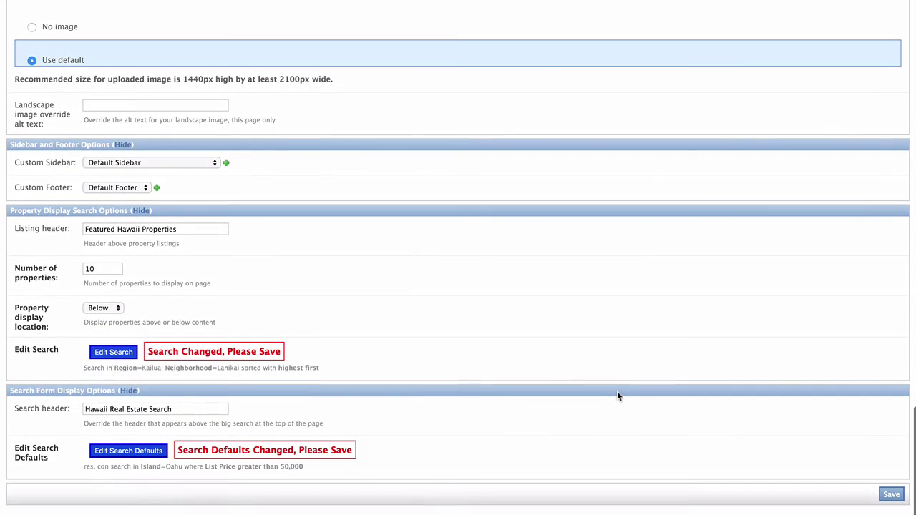
{"action": "left_click", "coordinate": [887, 495]}
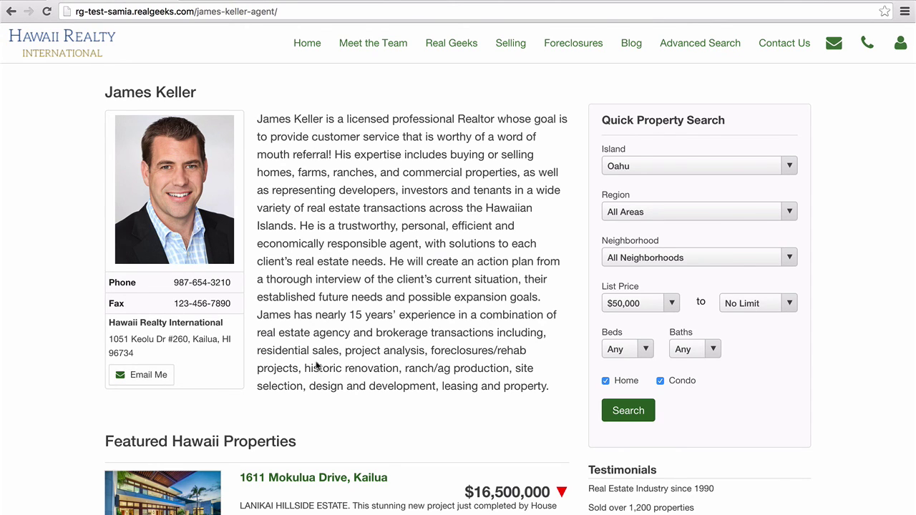
Step: Confirm Oahu in the quick search Island dropdown, then browse the Featured Hawaii Properties listings
{"action": "left_click", "coordinate": [625, 170]}
{"action": "left_click", "coordinate": [738, 163]}
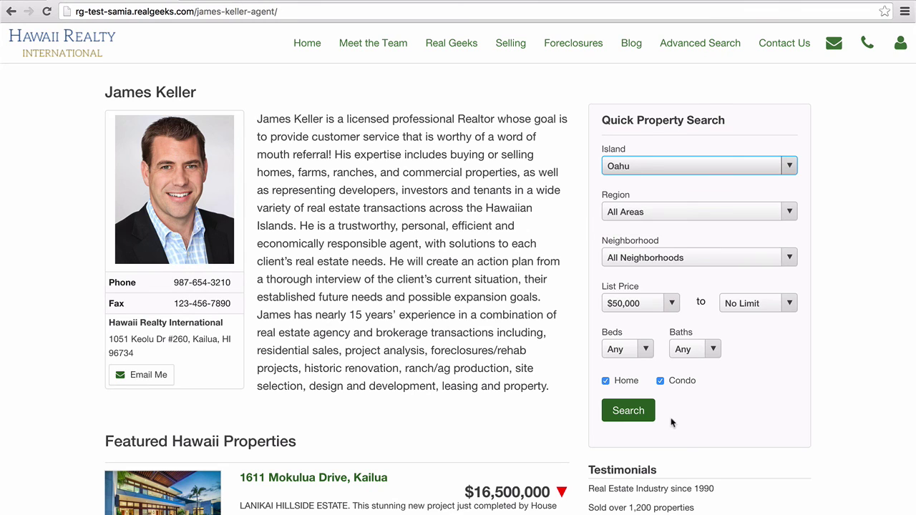
{"action": "scroll", "coordinate": [671, 418], "scroll_direction": "down", "scroll_amount": 2}
{"action": "scroll", "coordinate": [671, 417], "scroll_direction": "down", "scroll_amount": 5}
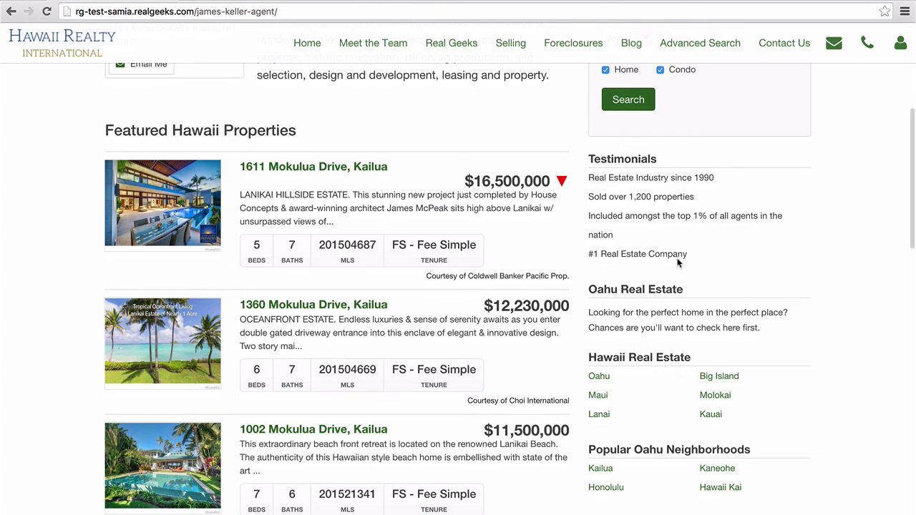
{"action": "scroll", "coordinate": [707, 419], "scroll_direction": "down", "scroll_amount": 2}
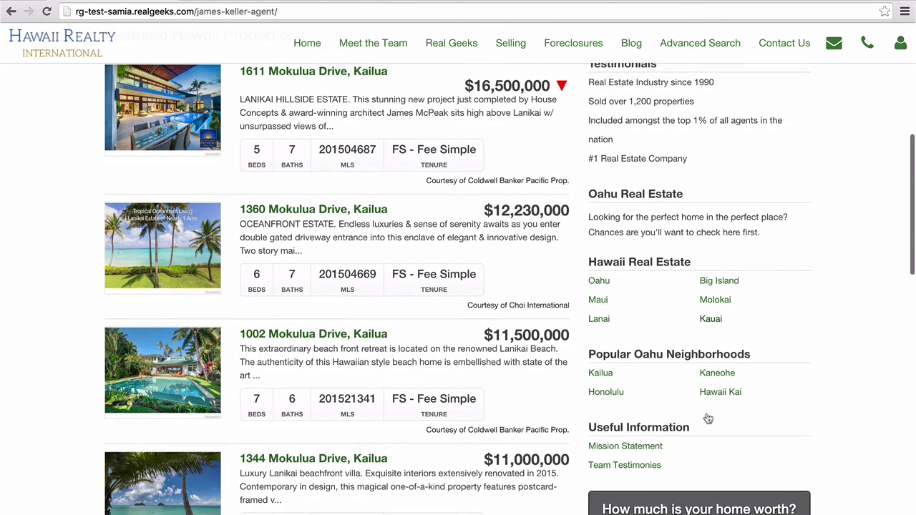
{"action": "scroll", "coordinate": [365, 209], "scroll_direction": "down", "scroll_amount": 5}
{"action": "scroll", "coordinate": [365, 209], "scroll_direction": "down", "scroll_amount": 5}
{"action": "scroll", "coordinate": [365, 209], "scroll_direction": "down", "scroll_amount": 1}
{"action": "scroll", "coordinate": [365, 209], "scroll_direction": "up", "scroll_amount": 5}
{"action": "scroll", "coordinate": [365, 209], "scroll_direction": "up", "scroll_amount": 3}
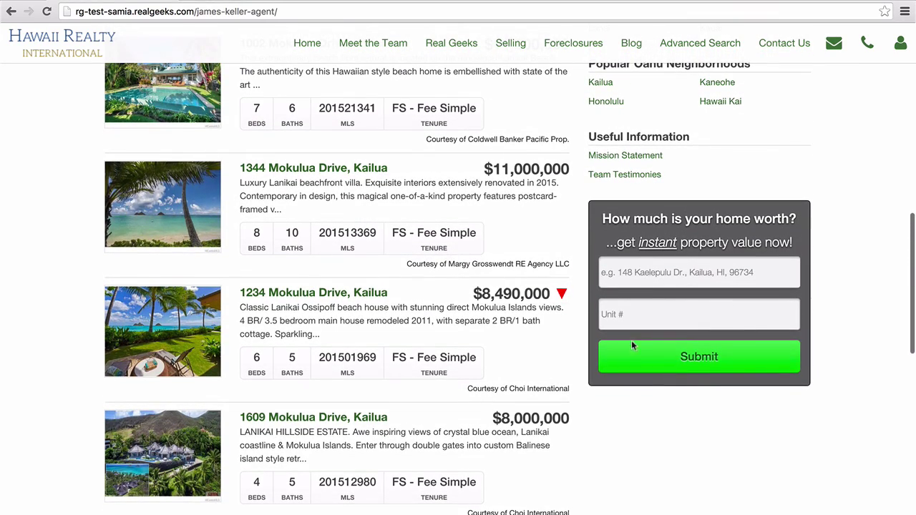
{"action": "left_click", "coordinate": [362, 172]}
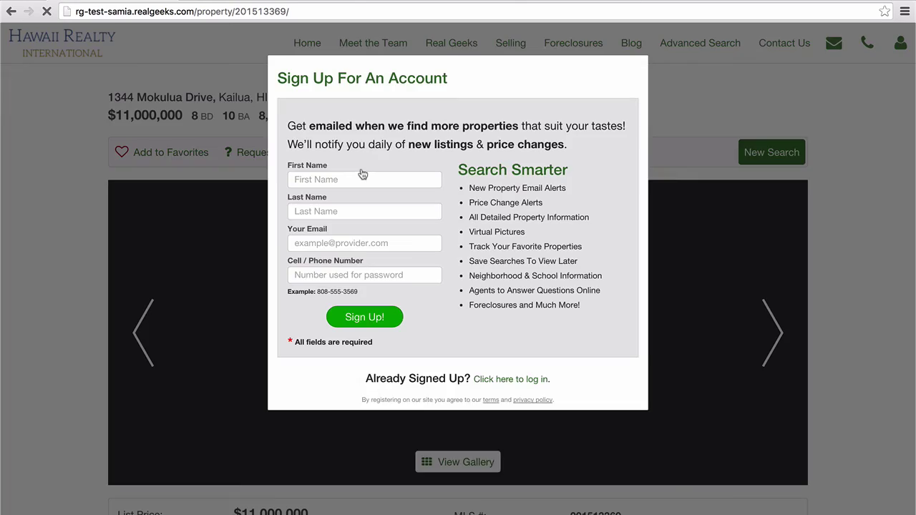
{"action": "left_click", "coordinate": [359, 174]}
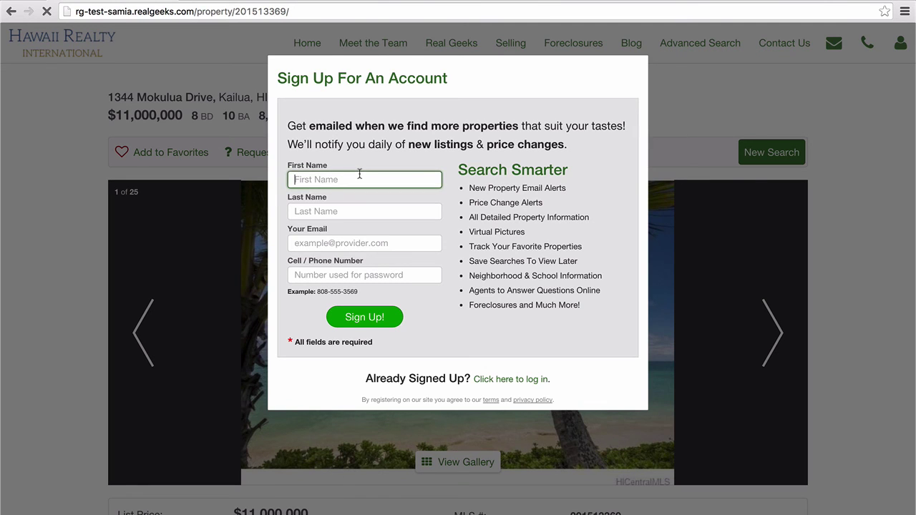
{"action": "type", "text": "Jessica"}
{"action": "key", "text": "Tab"}
{"action": "key", "text": "Down"}
{"action": "key", "text": "Return"}
{"action": "left_click", "coordinate": [380, 318]}
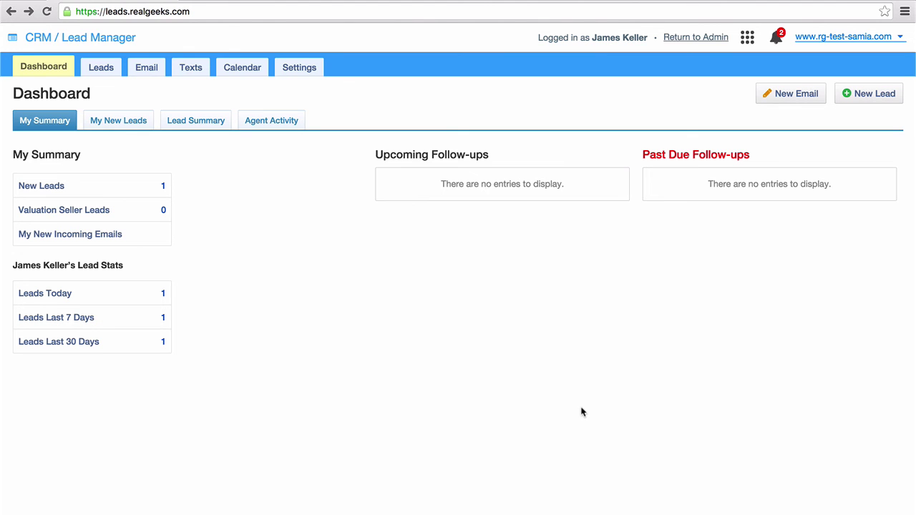
Step: Open New Leads from the Dashboard's My Summary panel
{"action": "left_click", "coordinate": [63, 184]}
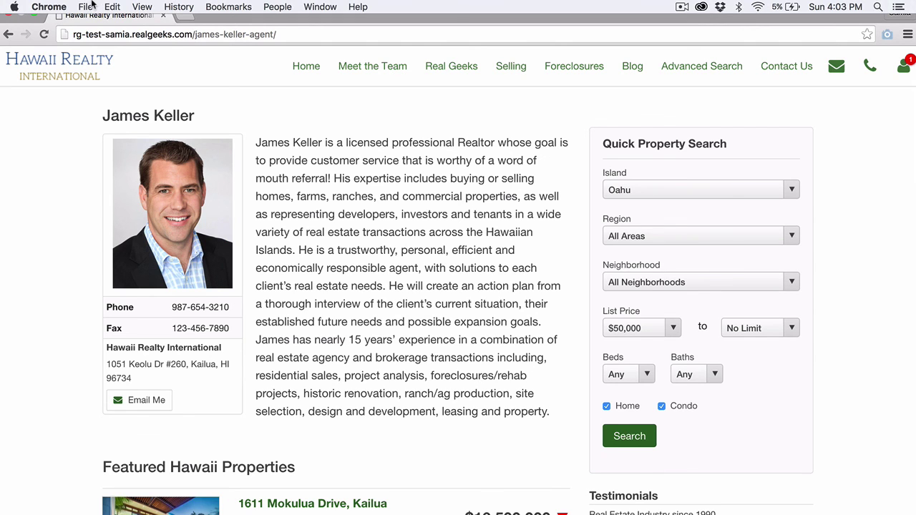
Step: Load the other agent's landing page on the site in a new incognito window
{"action": "left_click", "coordinate": [89, 6]}
{"action": "left_click", "coordinate": [102, 47]}
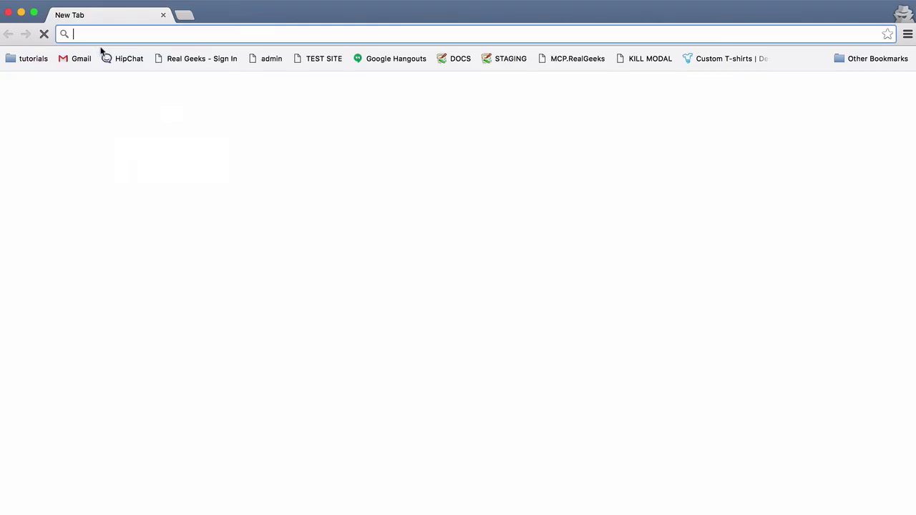
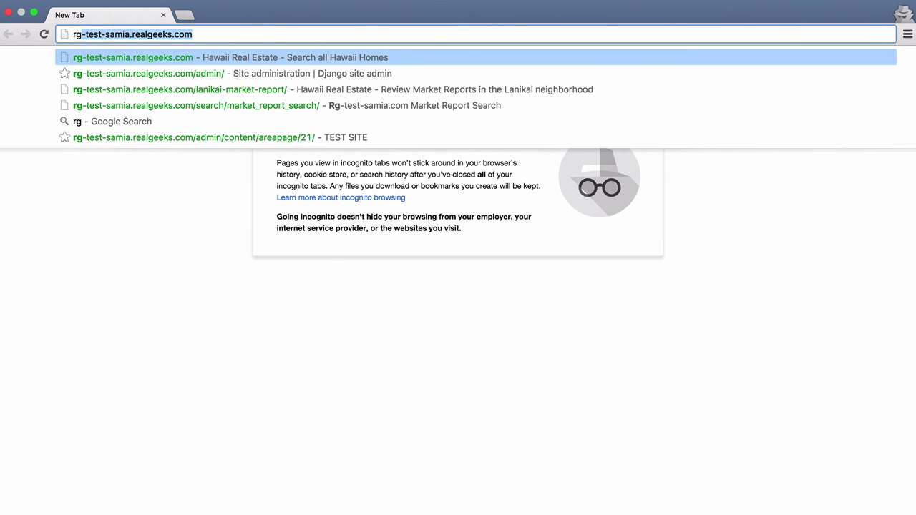
{"action": "key", "text": "Right"}
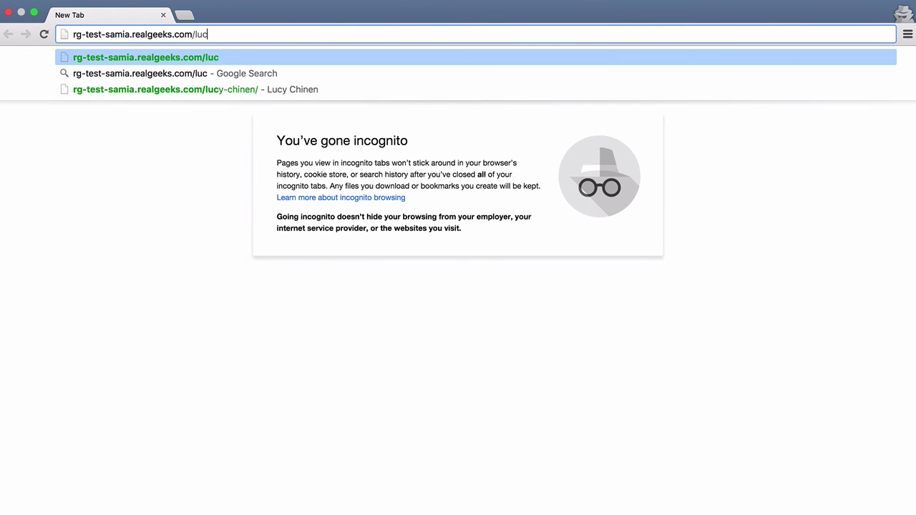
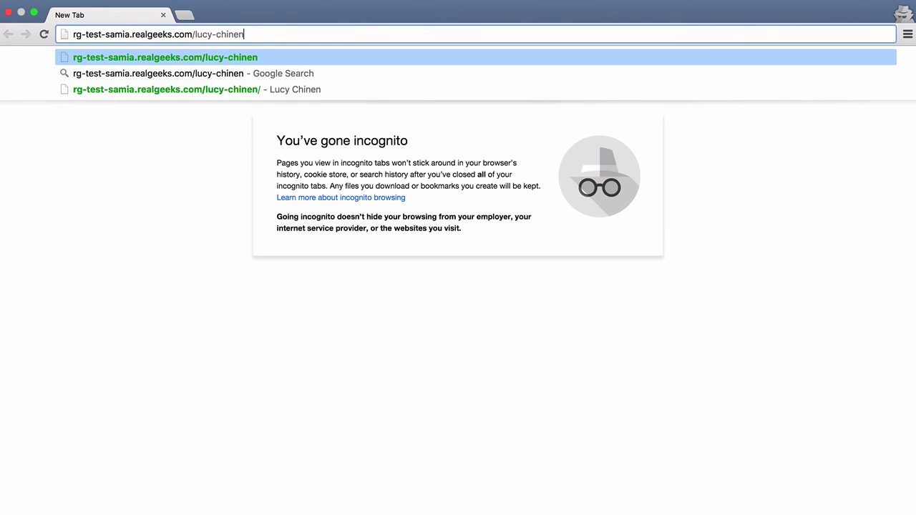
{"action": "key", "text": "Return"}
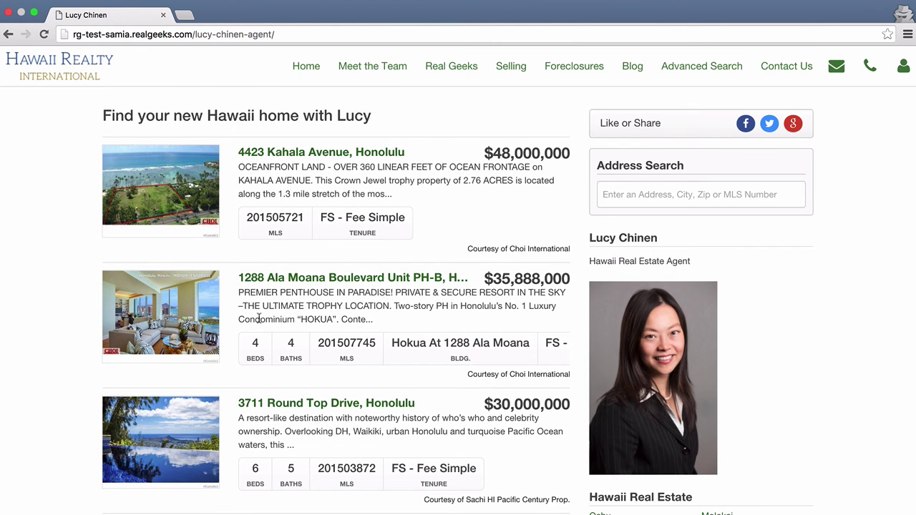
{"action": "scroll", "coordinate": [259, 317], "scroll_direction": "down", "scroll_amount": 3}
{"action": "scroll", "coordinate": [259, 318], "scroll_direction": "down", "scroll_amount": 1}
{"action": "left_click", "coordinate": [309, 282]}
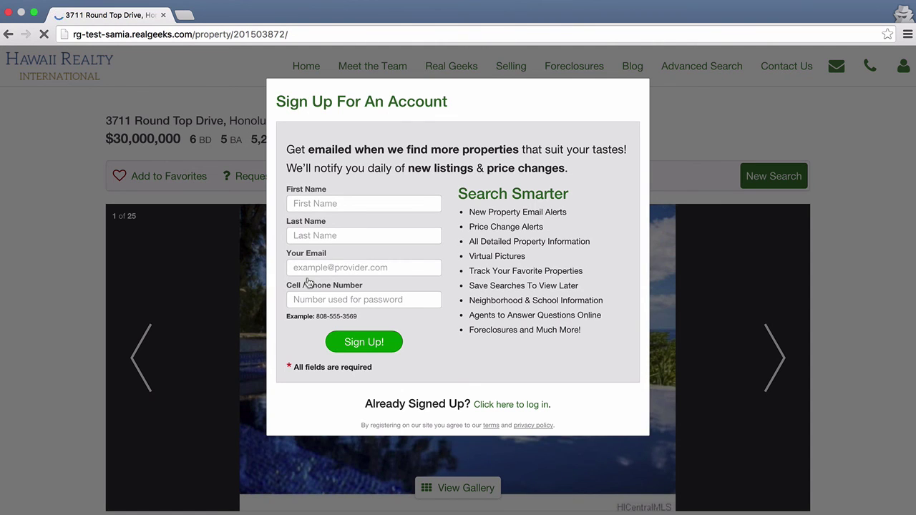